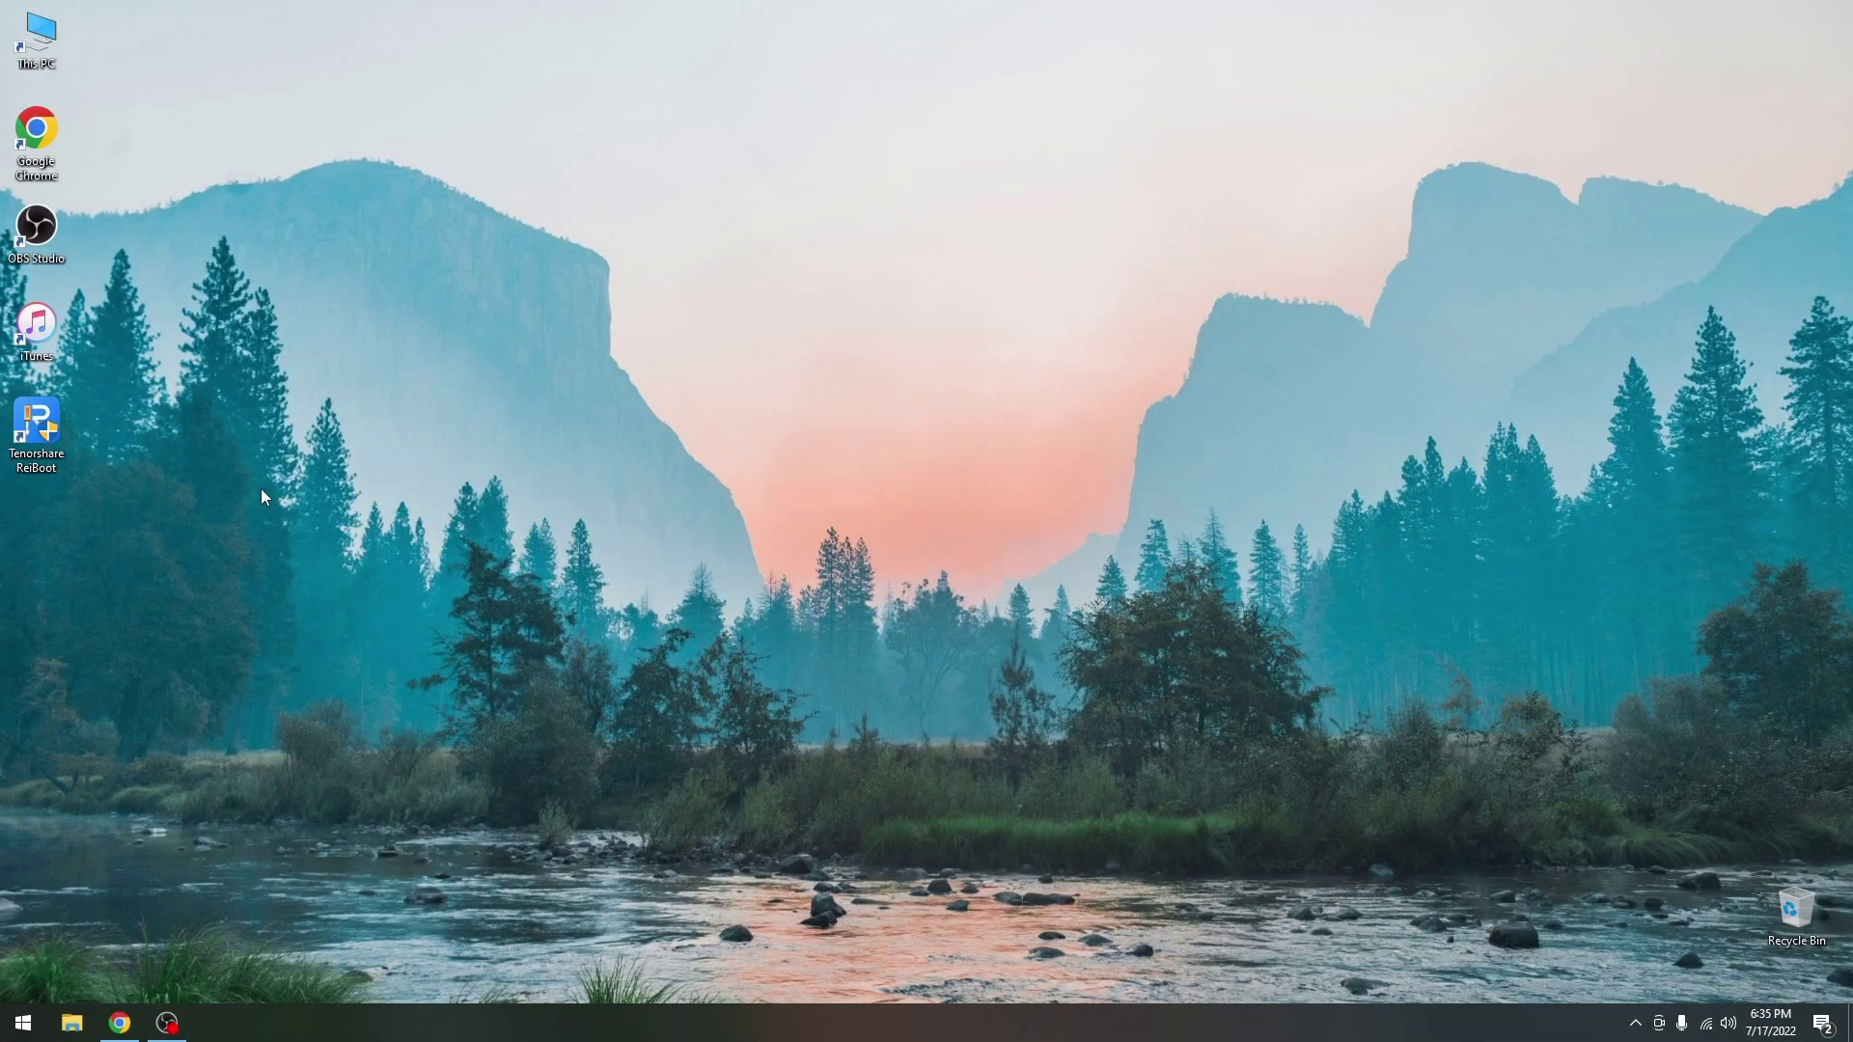
# Launch Tenorshare ReiBoot from its desktop icon so it shows the connected iPhone XS Max
pyautogui.doubleClick(36, 424)
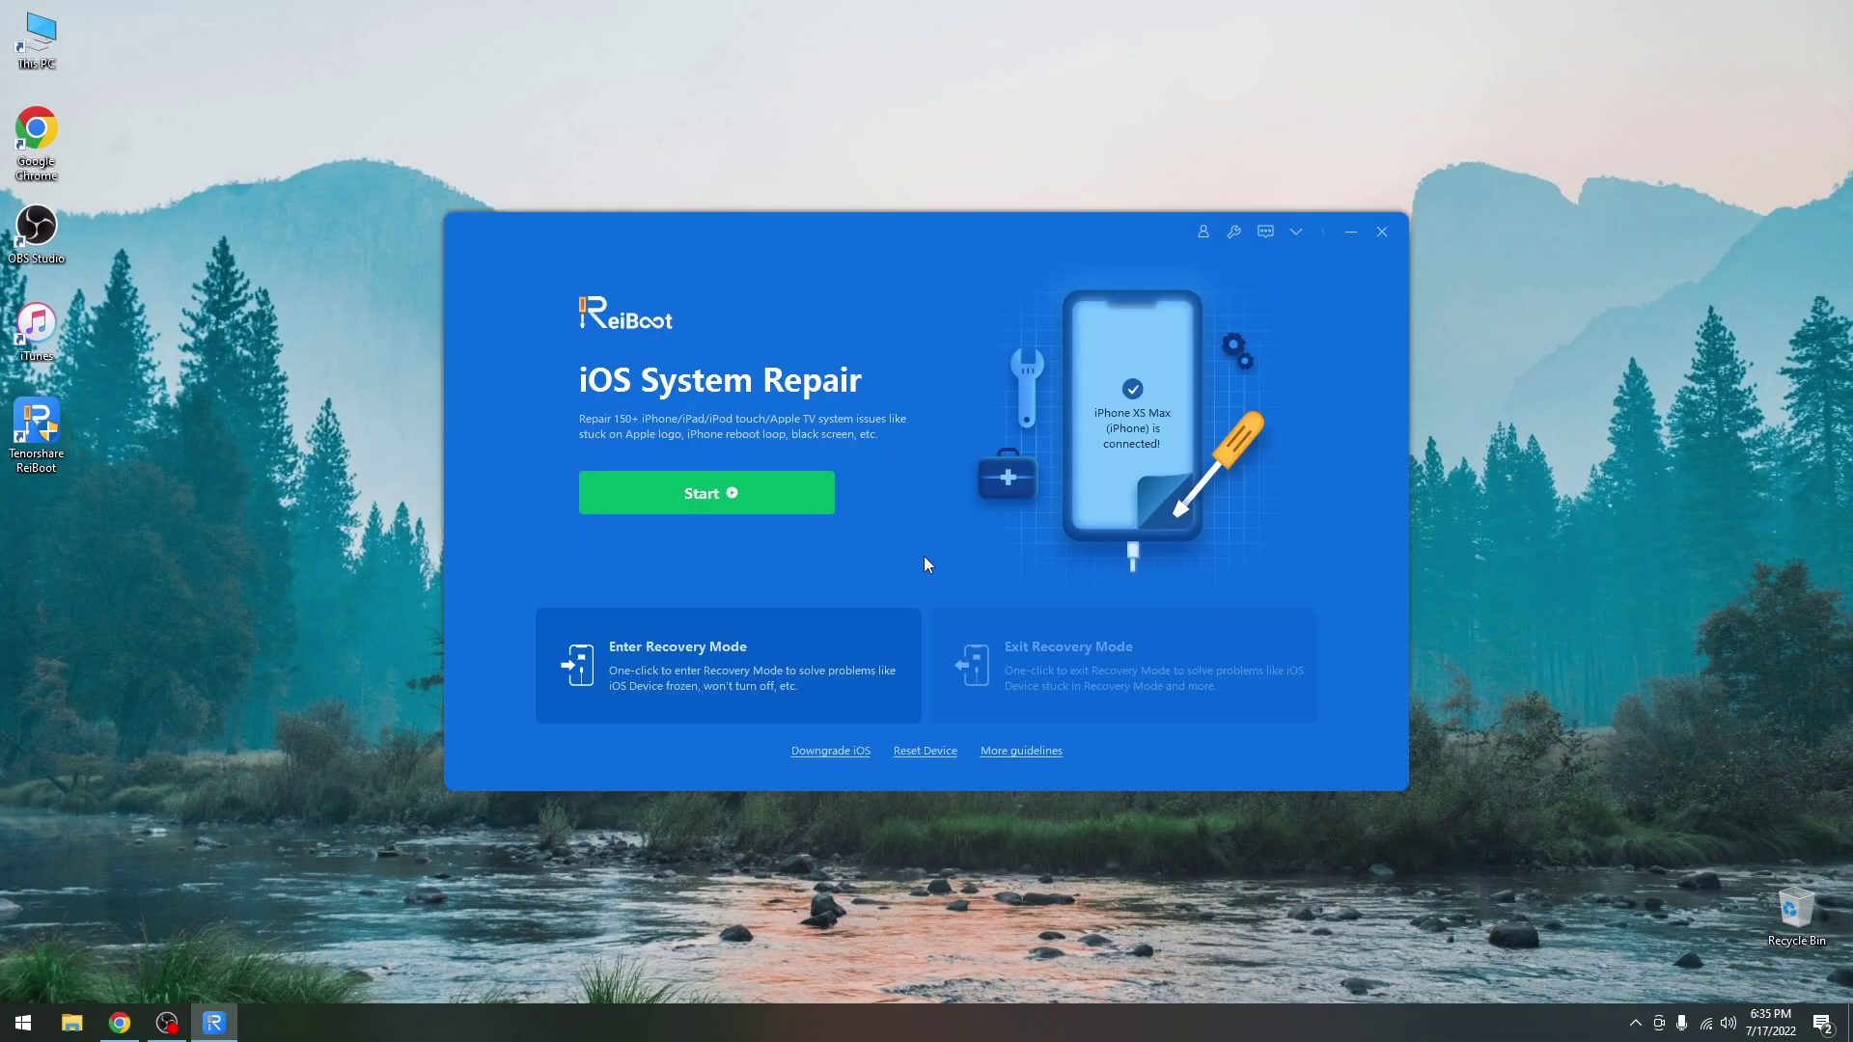
# Bring Google Chrome forward and look through the iOS 16 page
pyautogui.click(119, 1023)
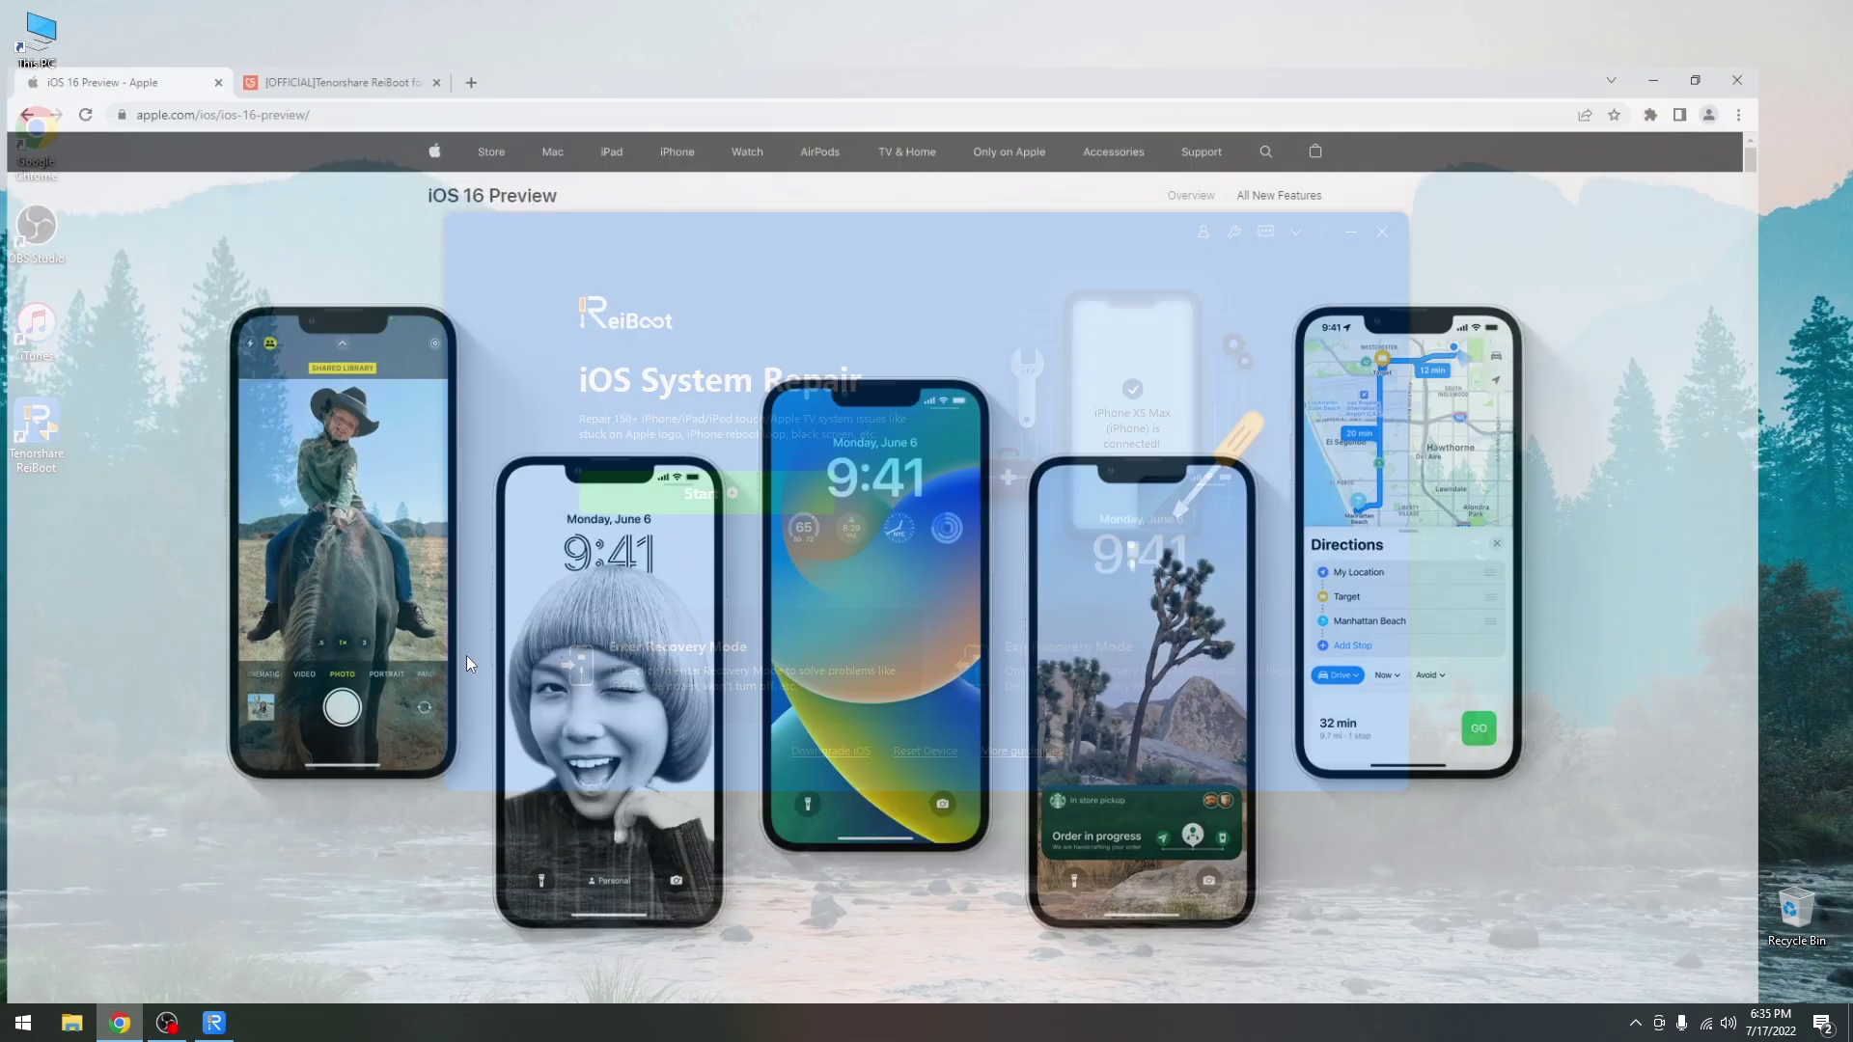
pyautogui.scroll(-3, 525, 216)
pyautogui.scroll(-4, 526, 220)
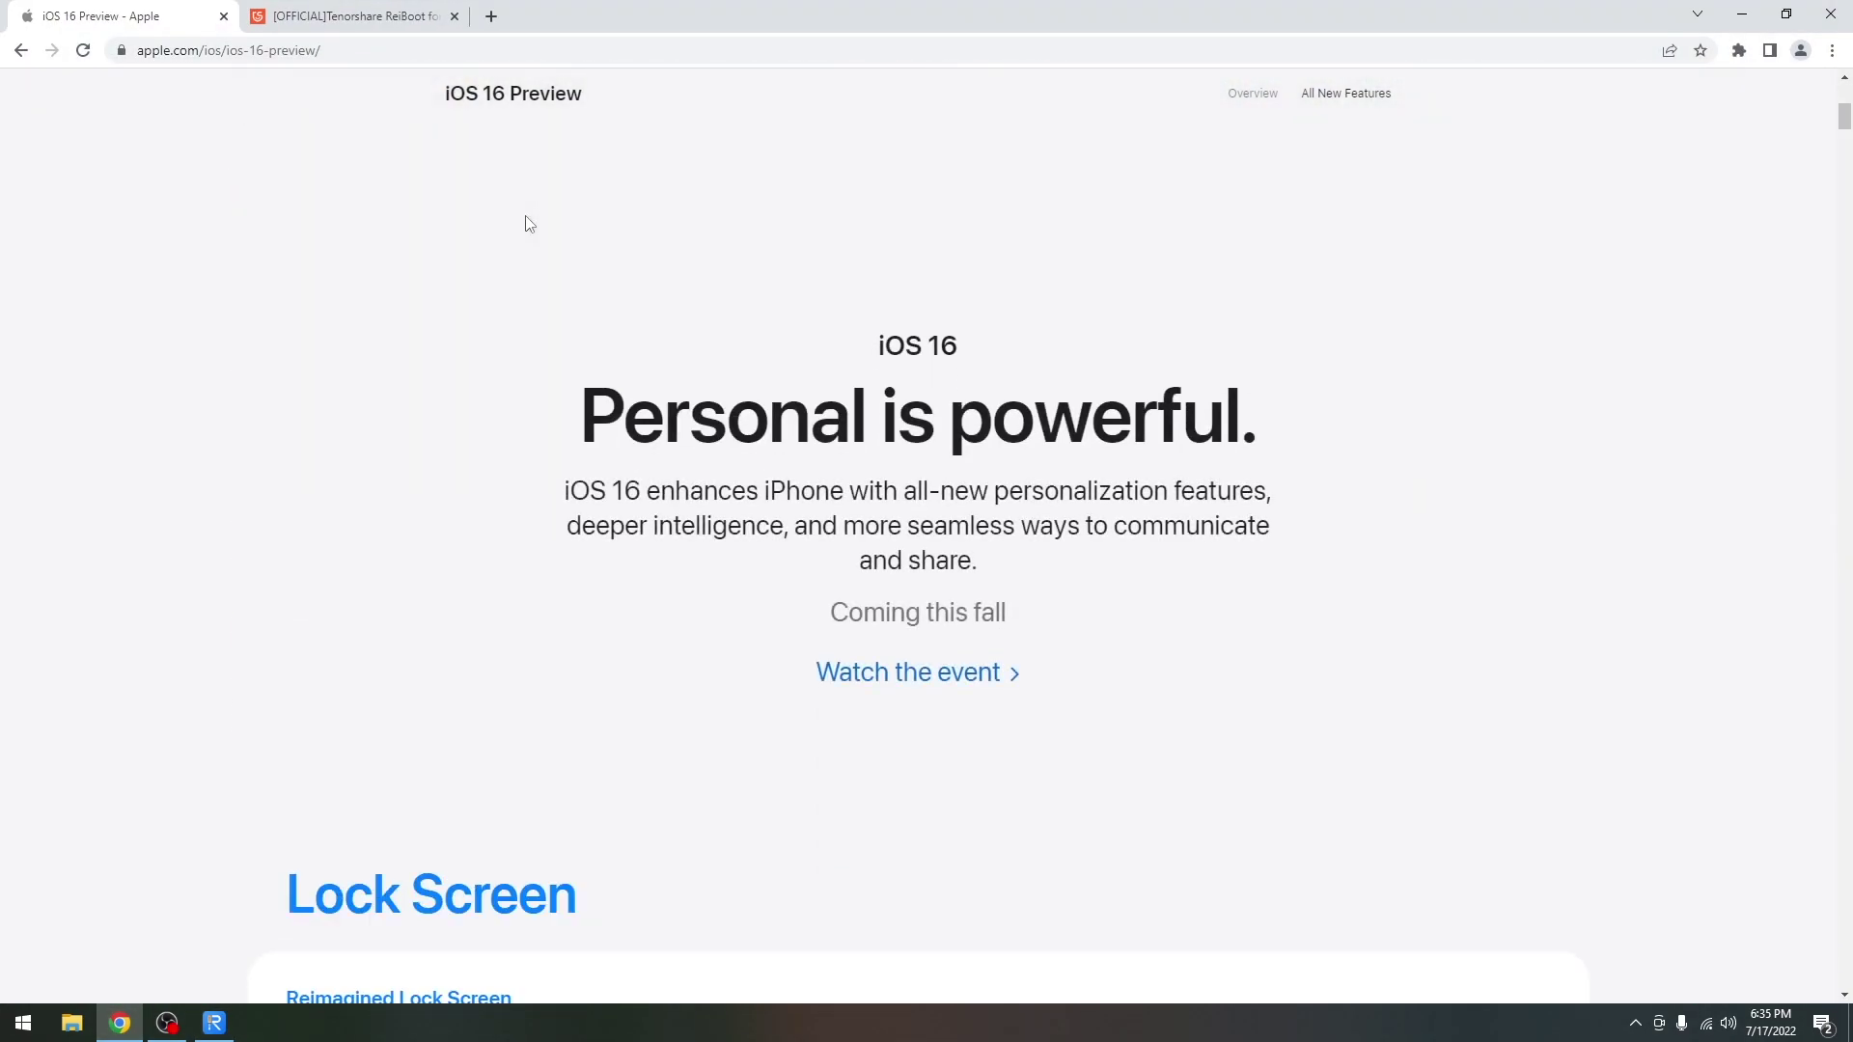
pyautogui.scroll(5, 529, 224)
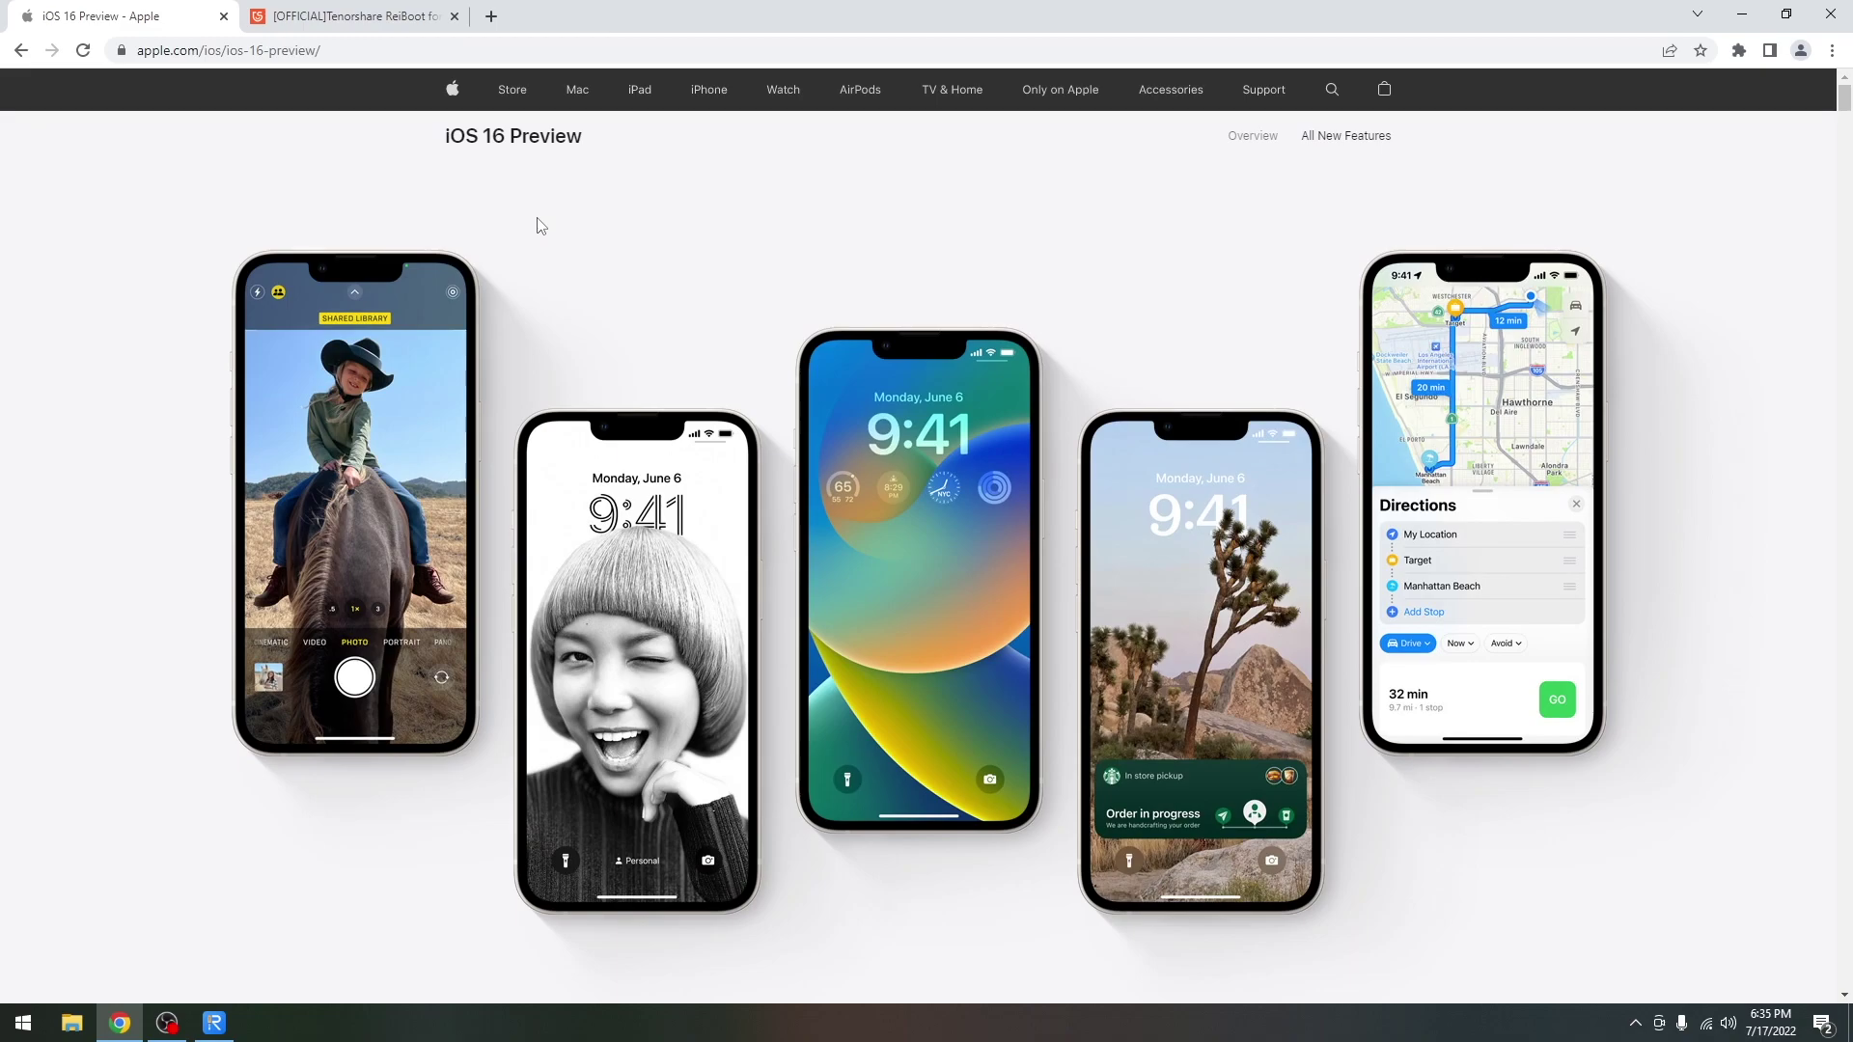
# On the ReiBoot product page, switch the download to 'Available for macOS 12 and below'
pyautogui.click(299, 22)
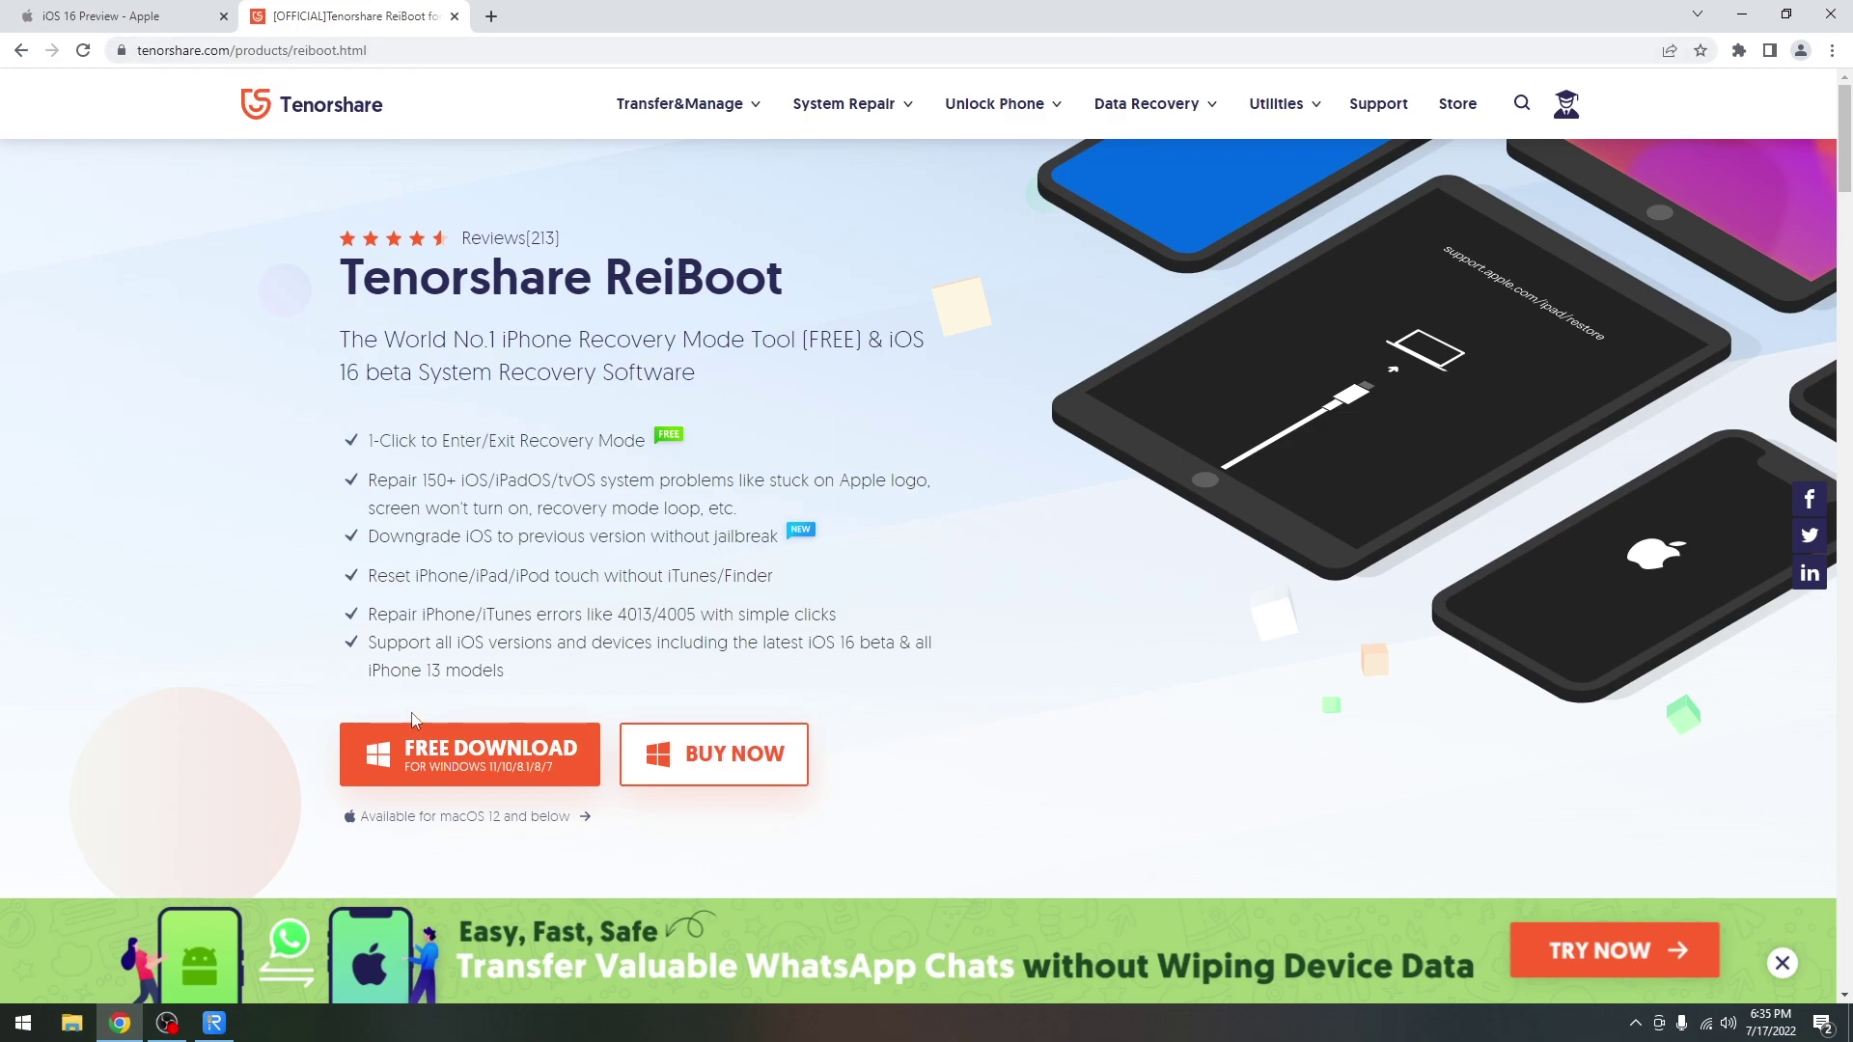
pyautogui.scroll(-2, 415, 719)
pyautogui.click(501, 625)
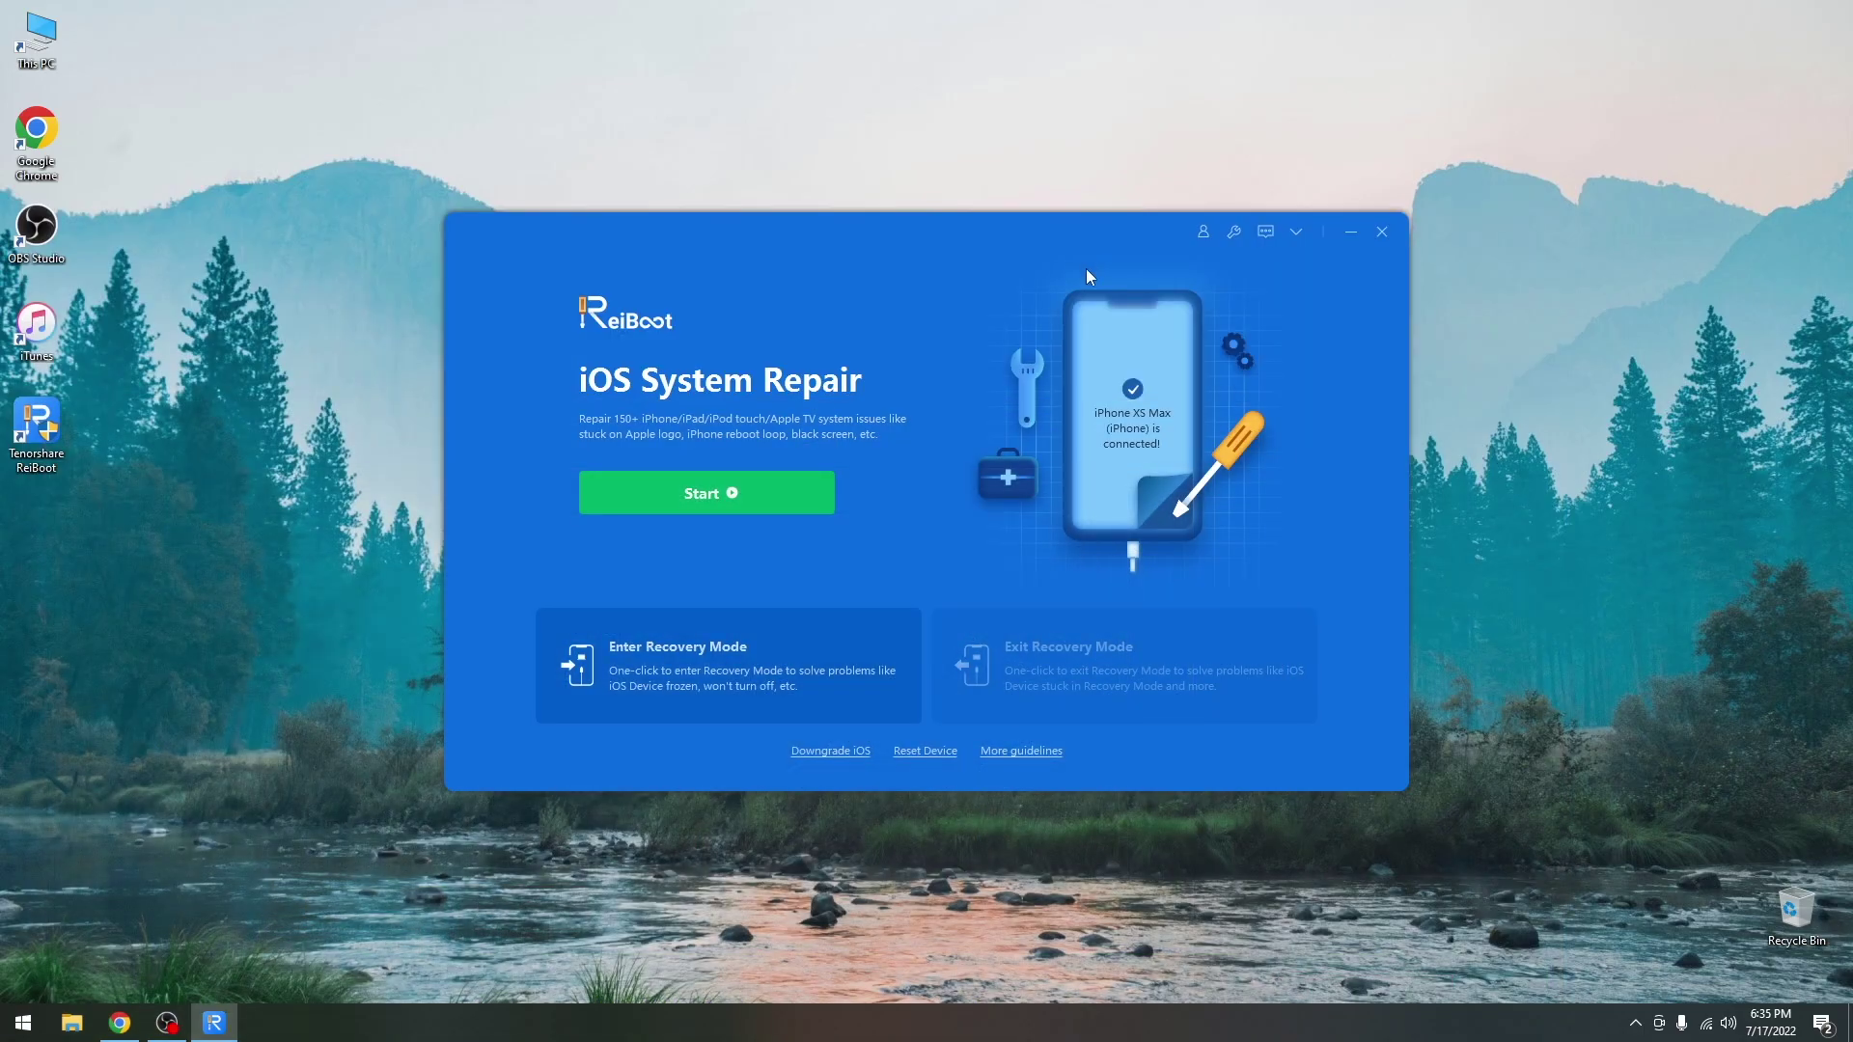
pyautogui.click(732, 500)
pyautogui.click(502, 232)
pyautogui.click(847, 752)
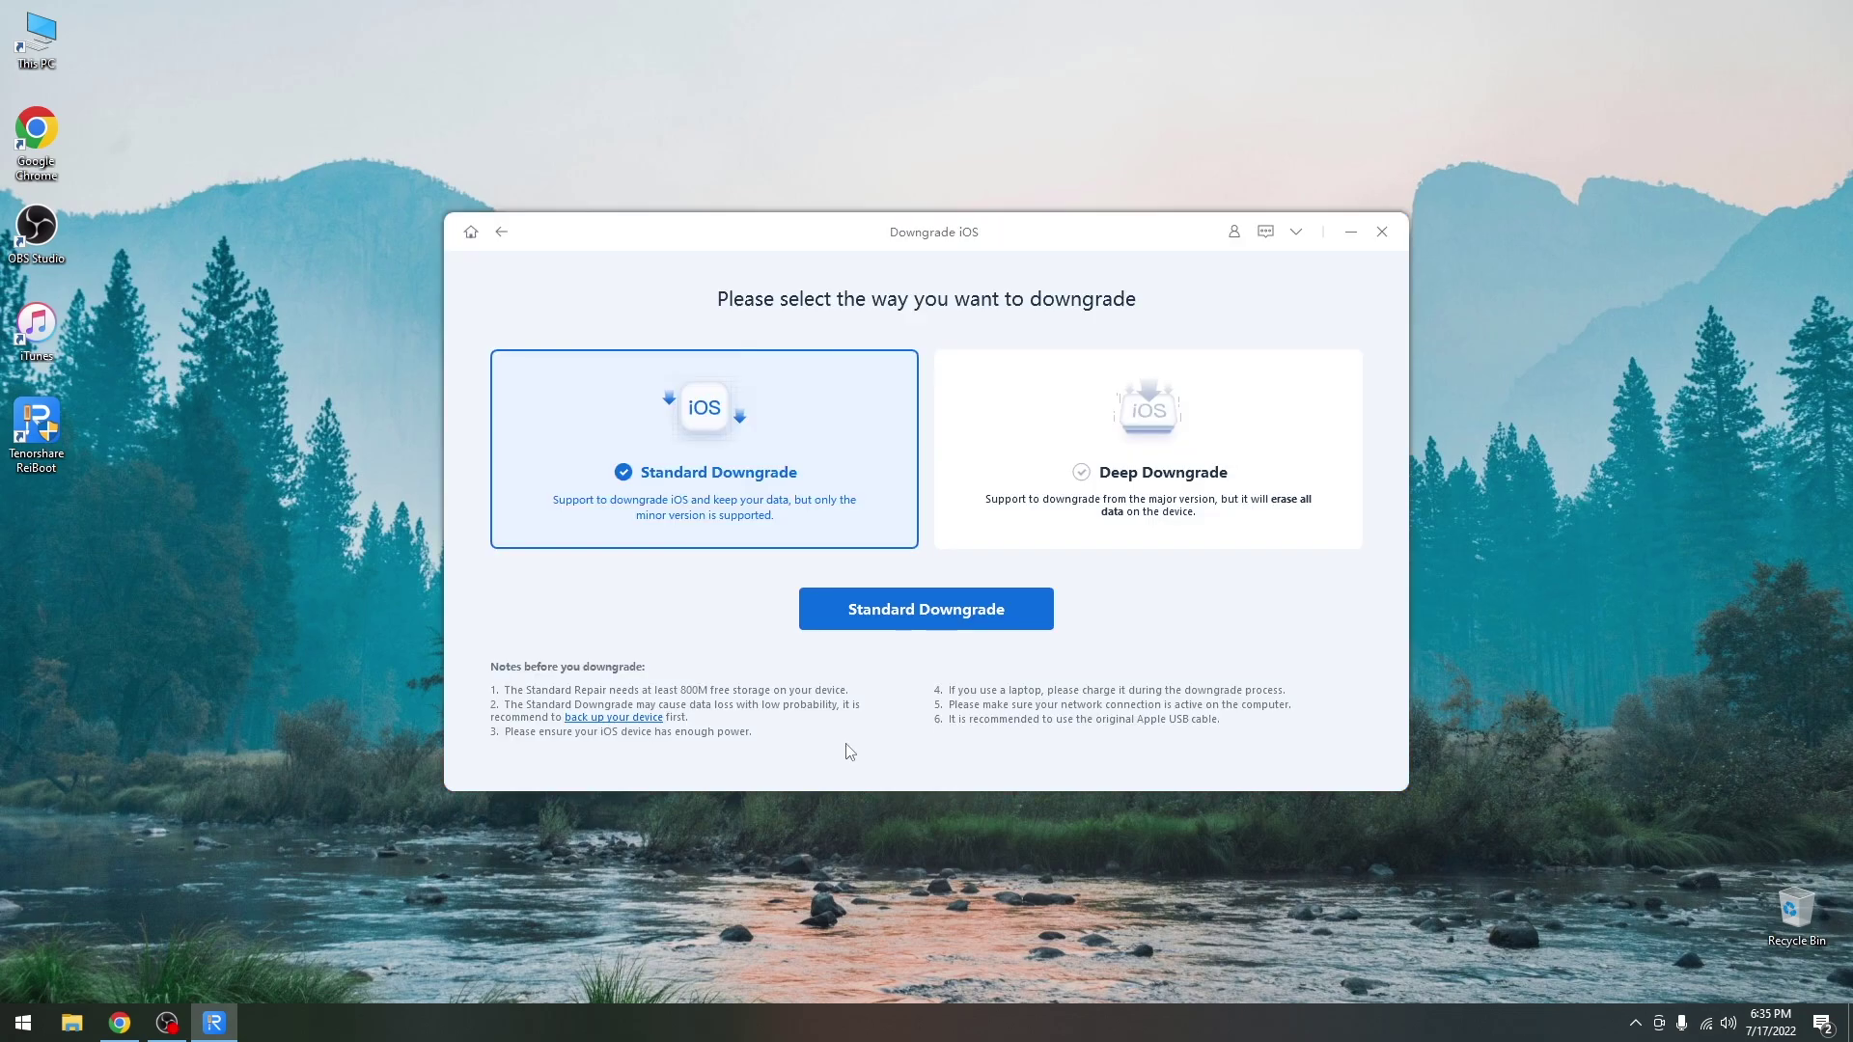
pyautogui.click(502, 231)
pyautogui.click(932, 754)
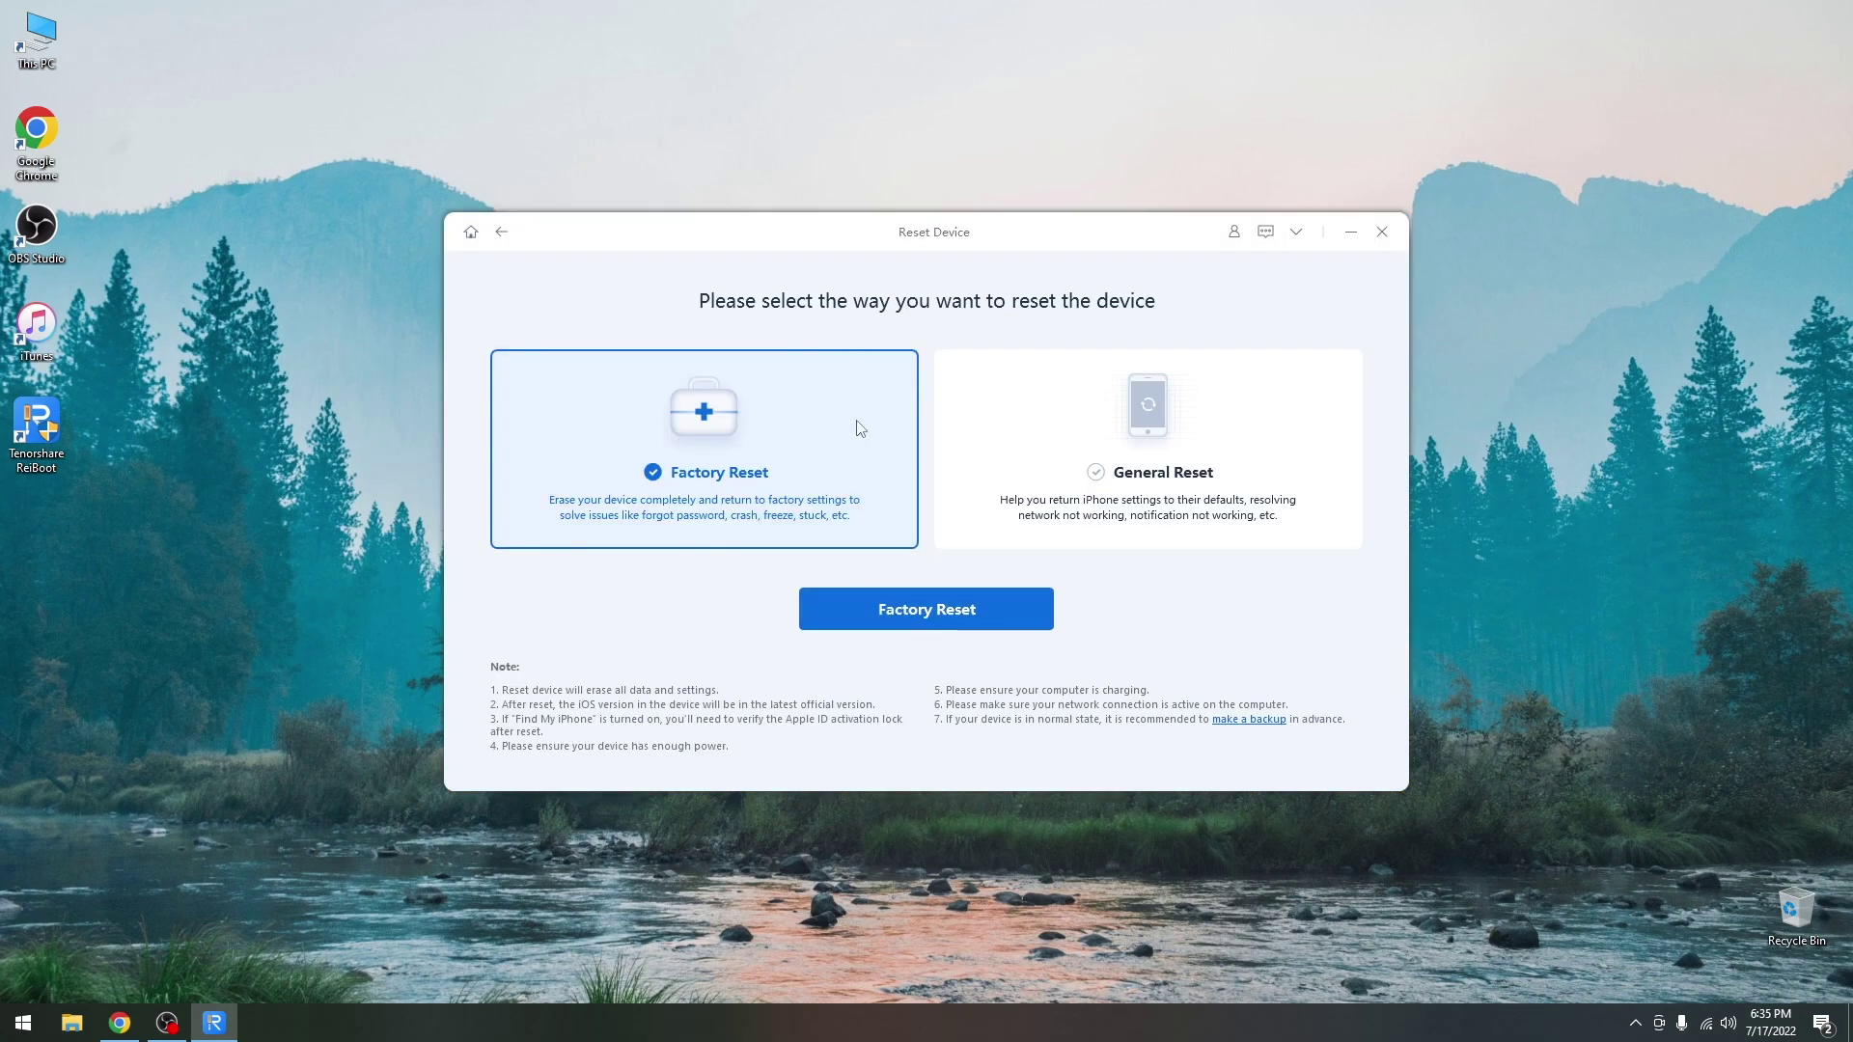
pyautogui.click(502, 232)
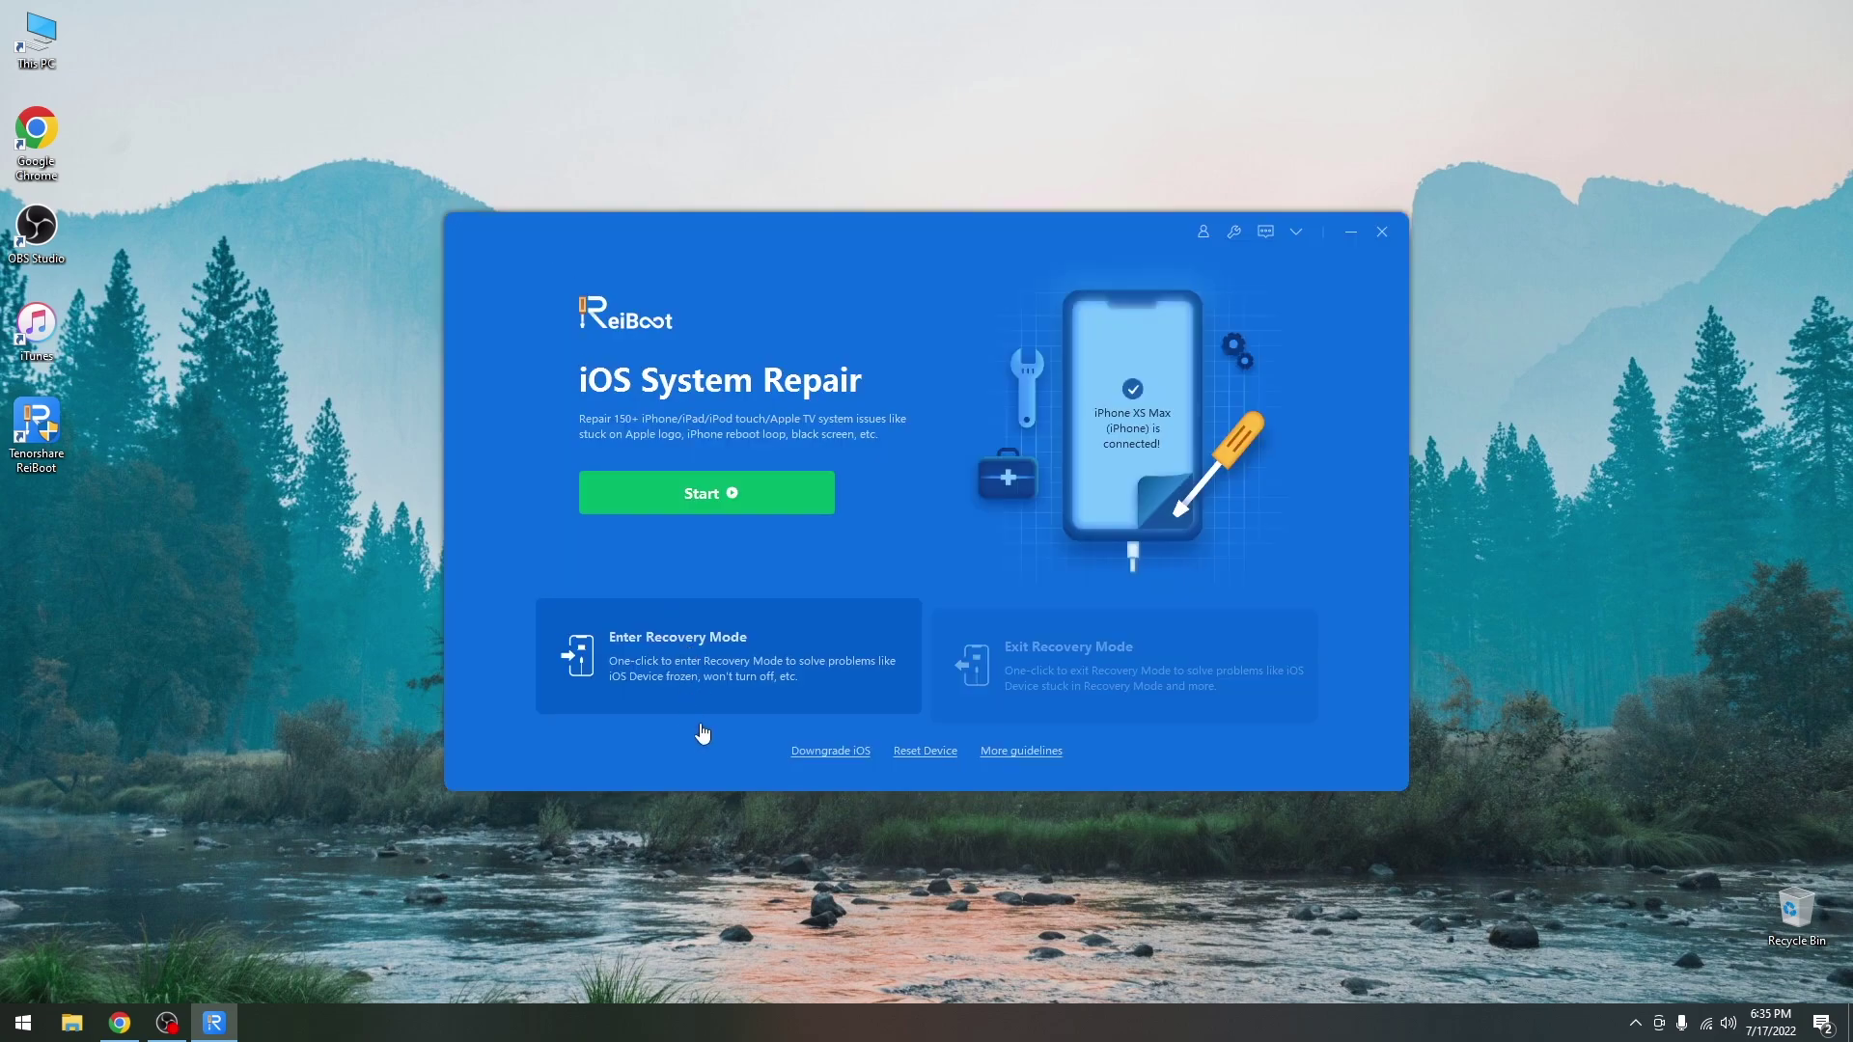
# In the Downgrade iOS options, select the Deep Downgrade method
pyautogui.click(855, 761)
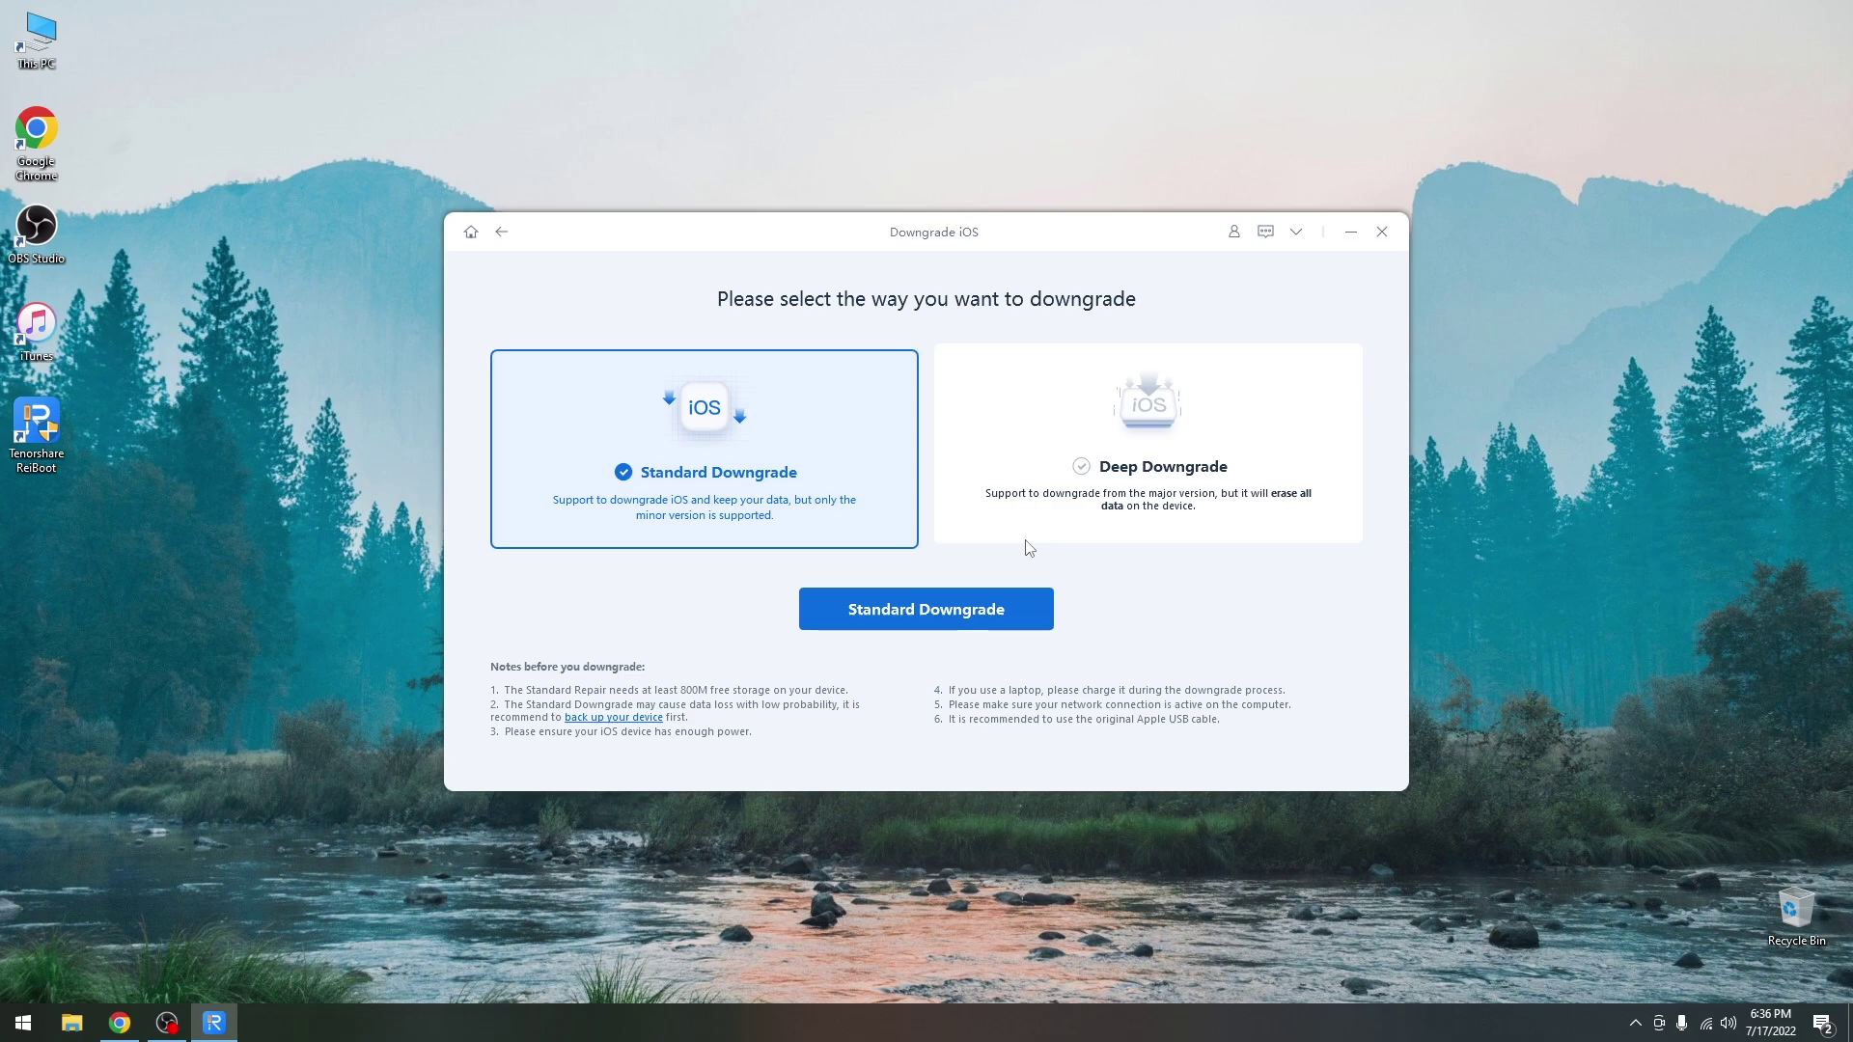
pyautogui.click(1113, 442)
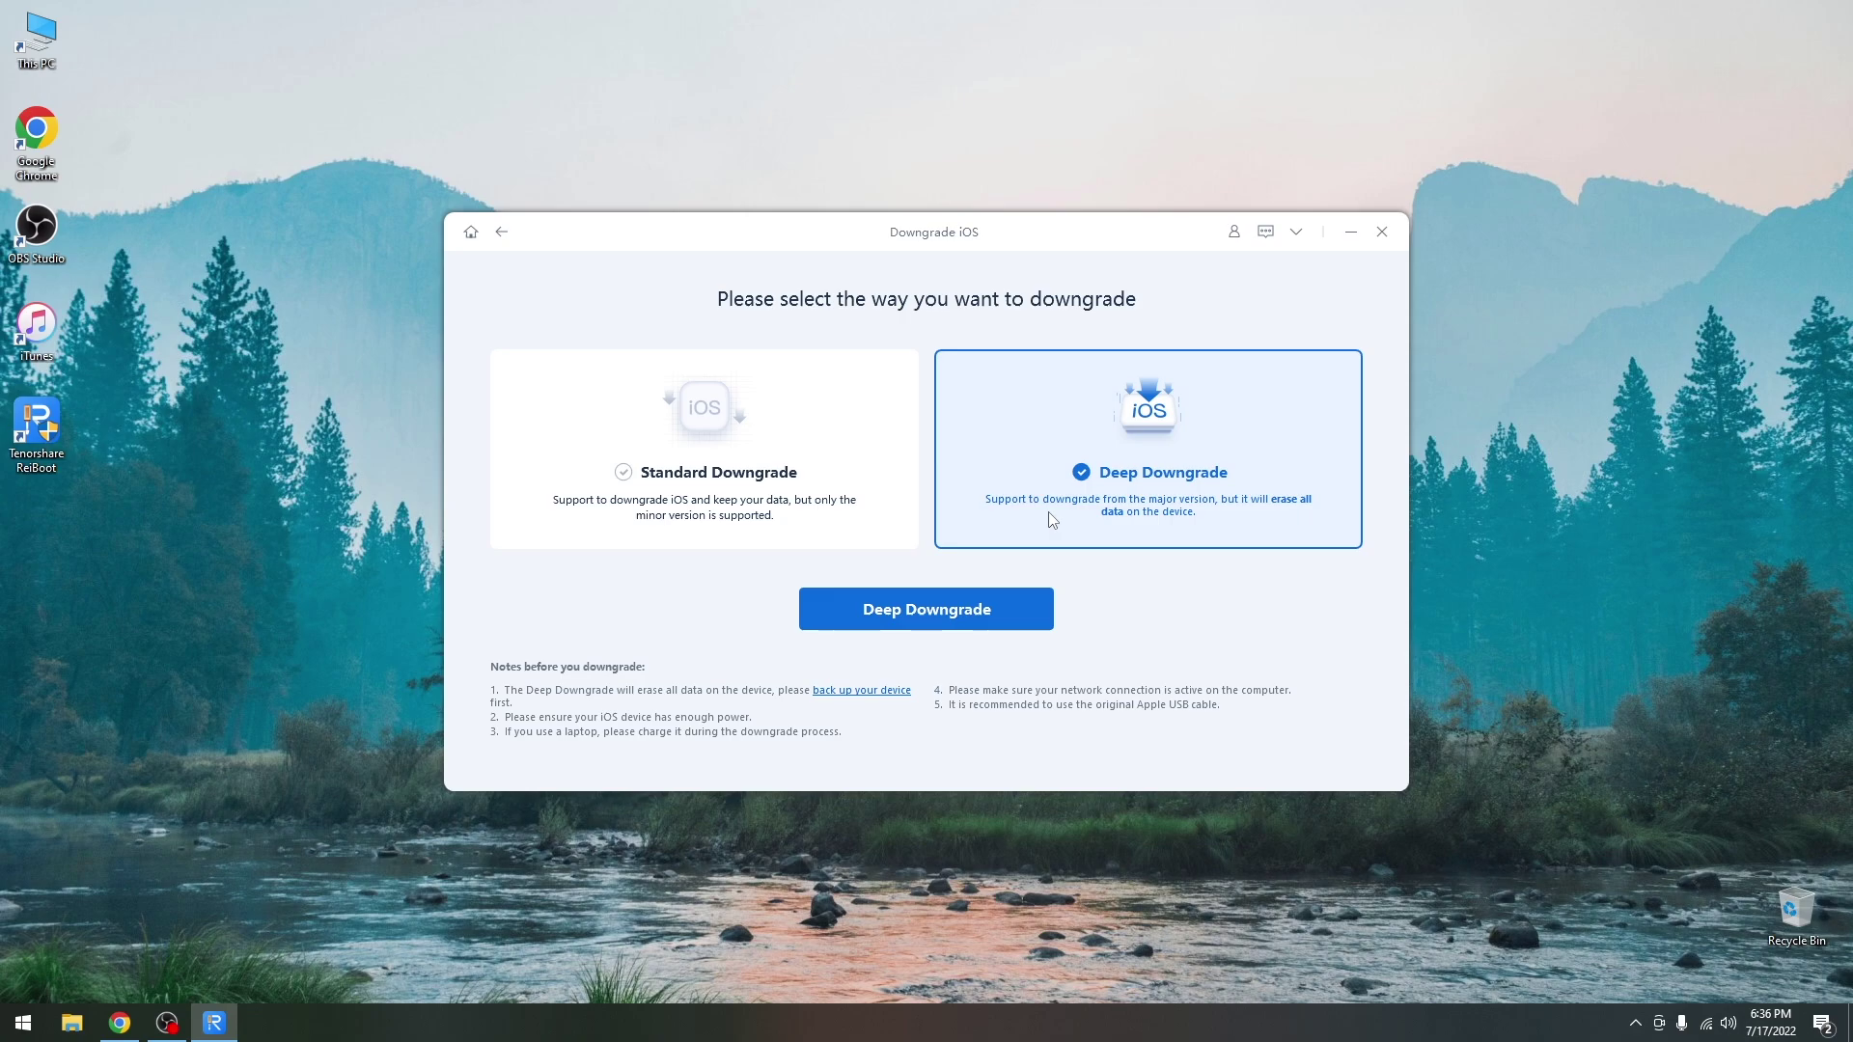
pyautogui.click(43, 323)
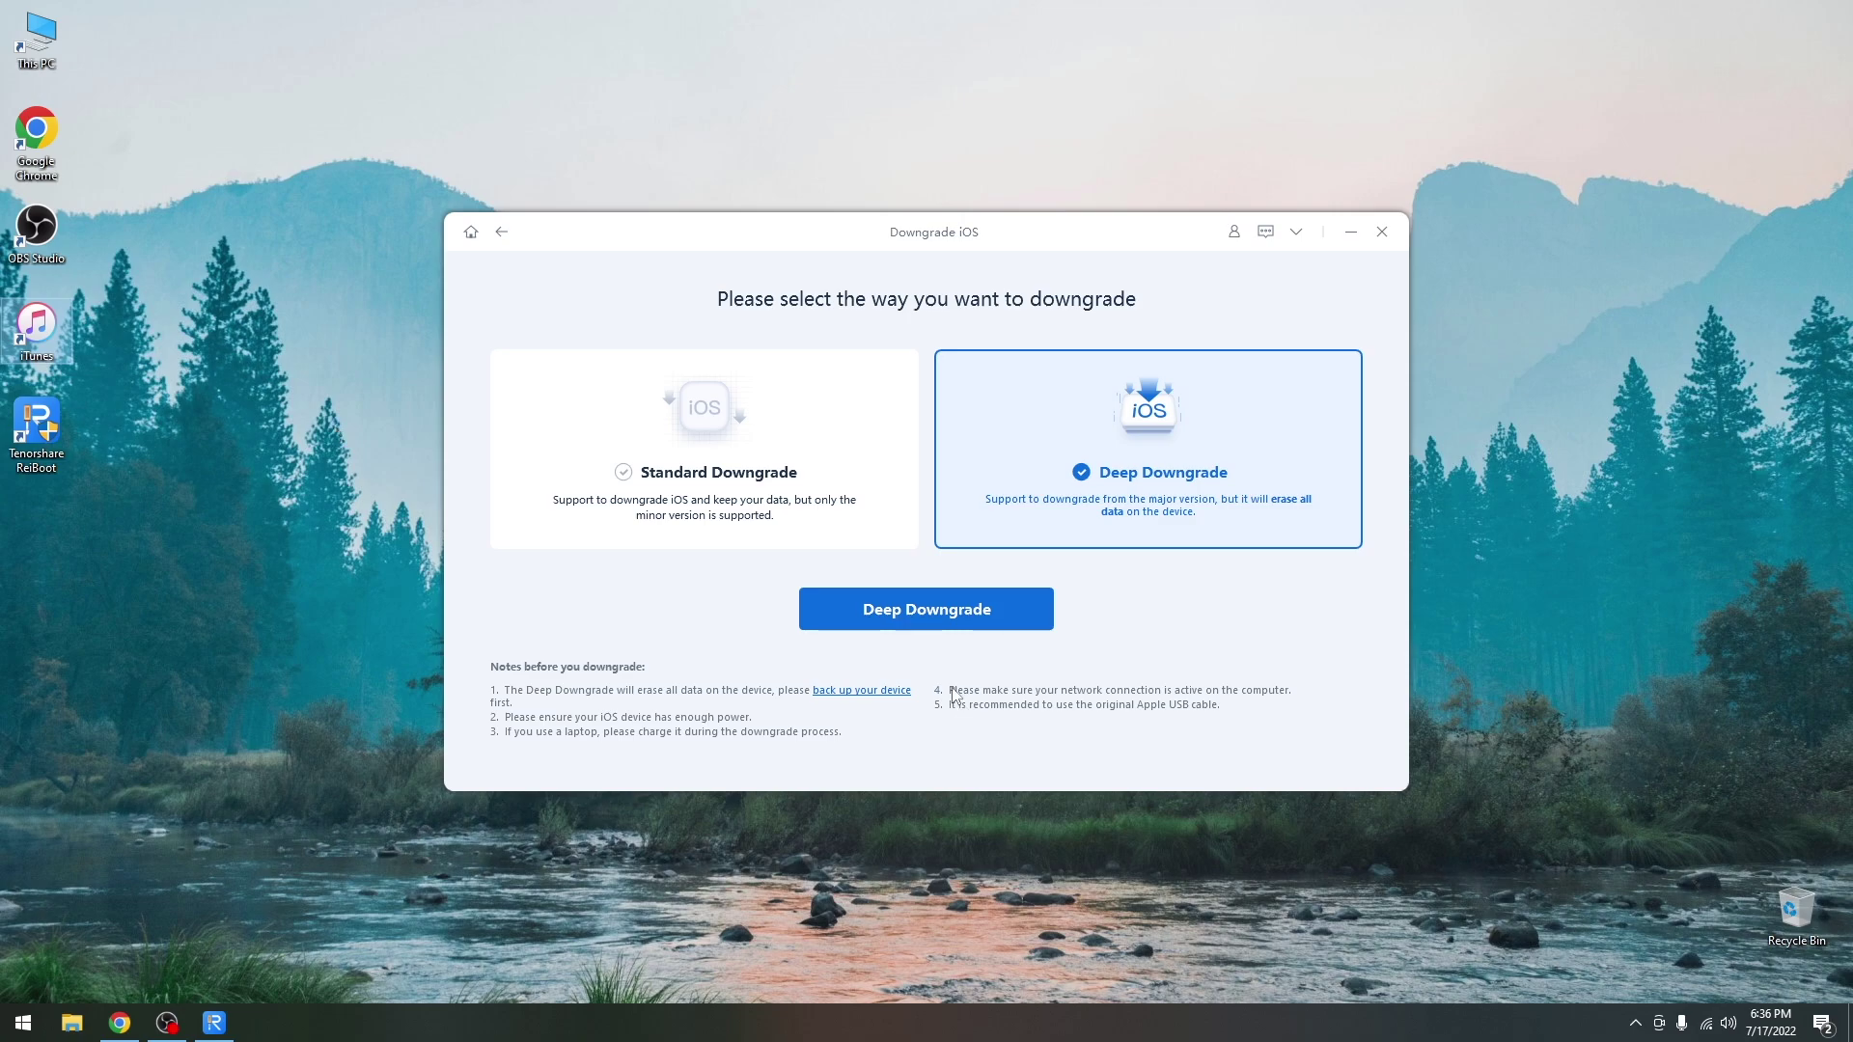
# Proceed with Deep Downgrade, refresh the firmware and keep 15.5 as the downgradable version
pyautogui.click(890, 627)
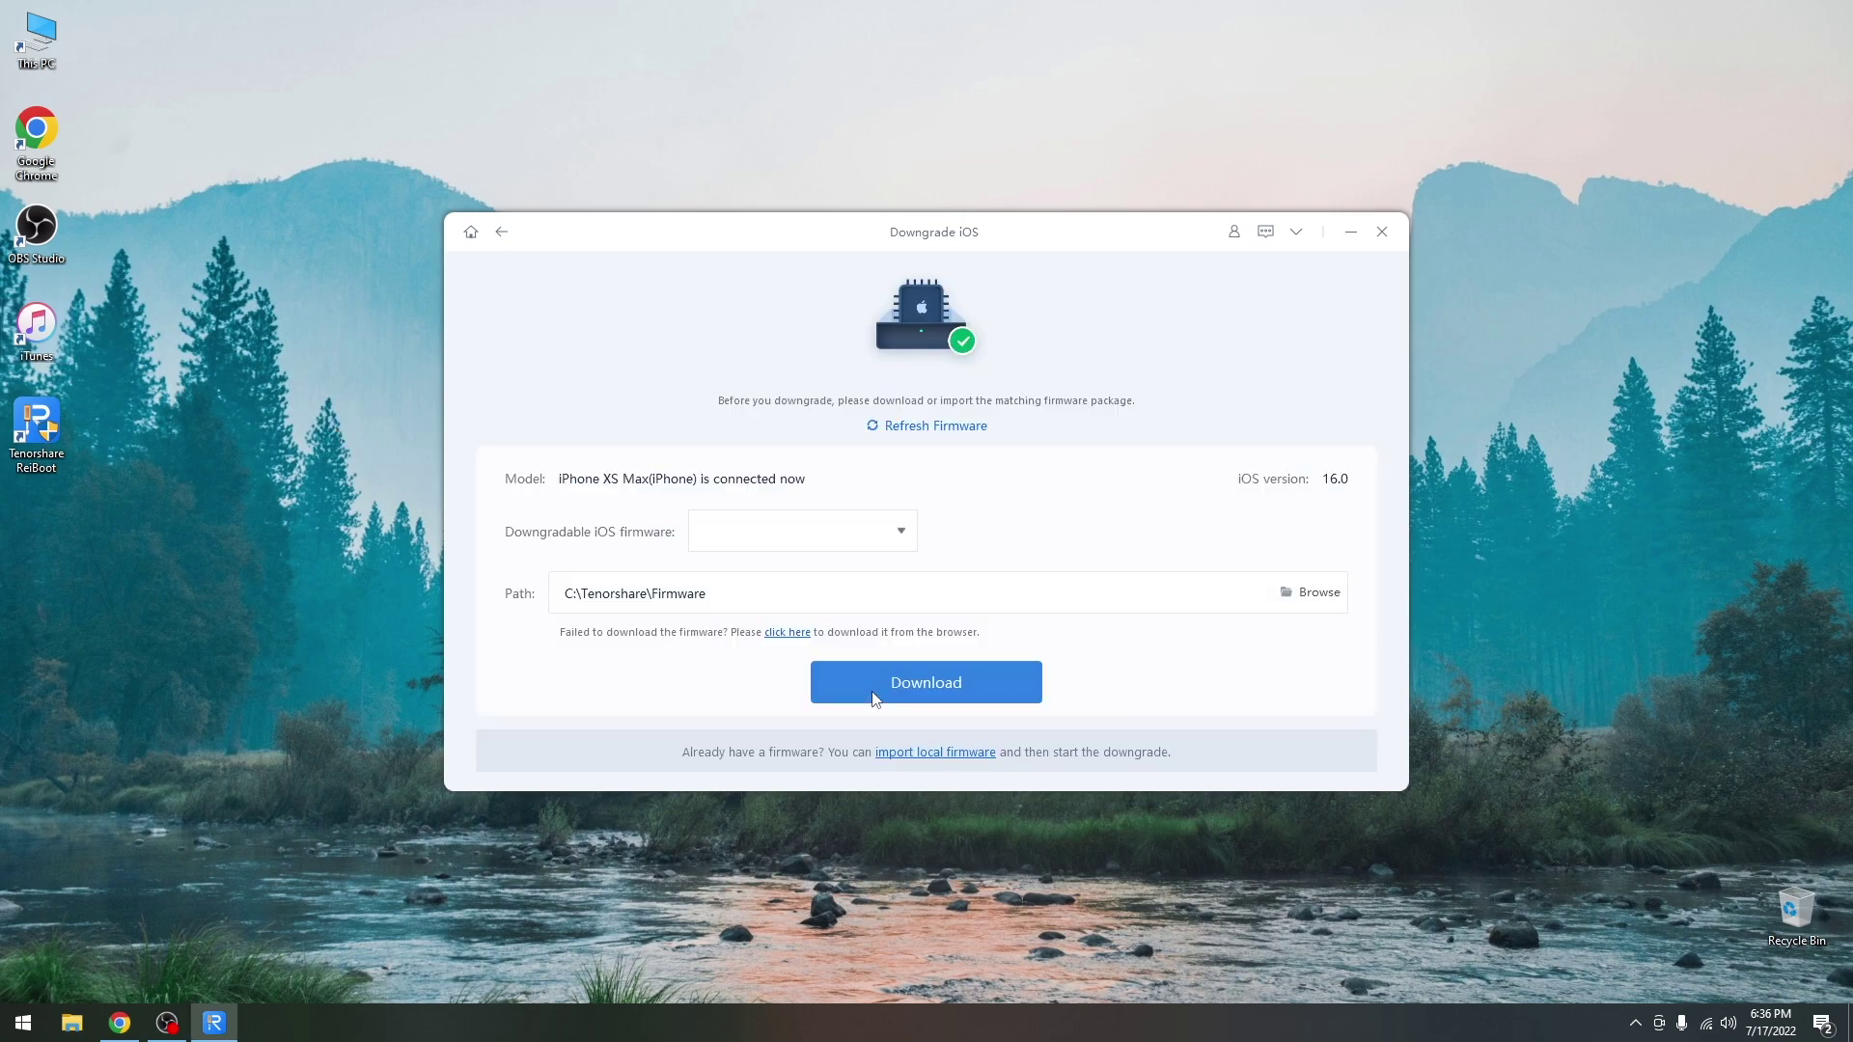
pyautogui.click(928, 429)
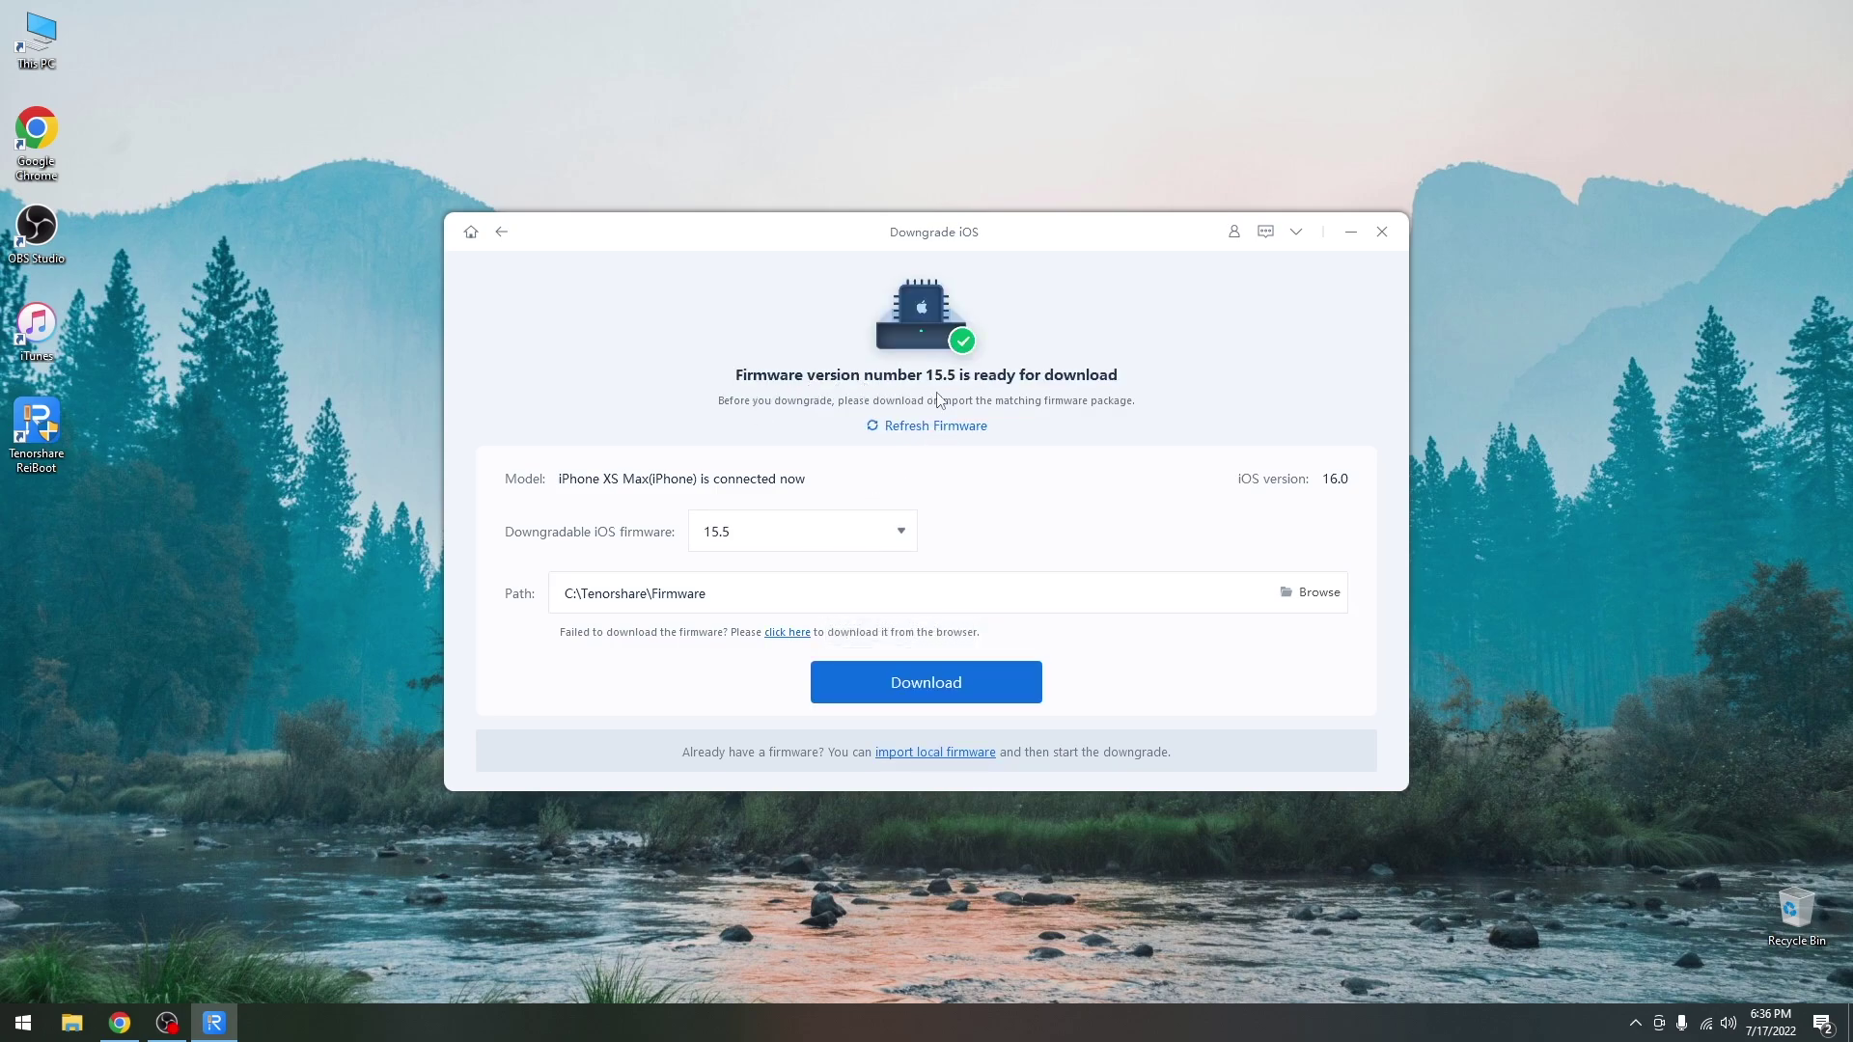
pyautogui.click(845, 530)
pyautogui.click(845, 528)
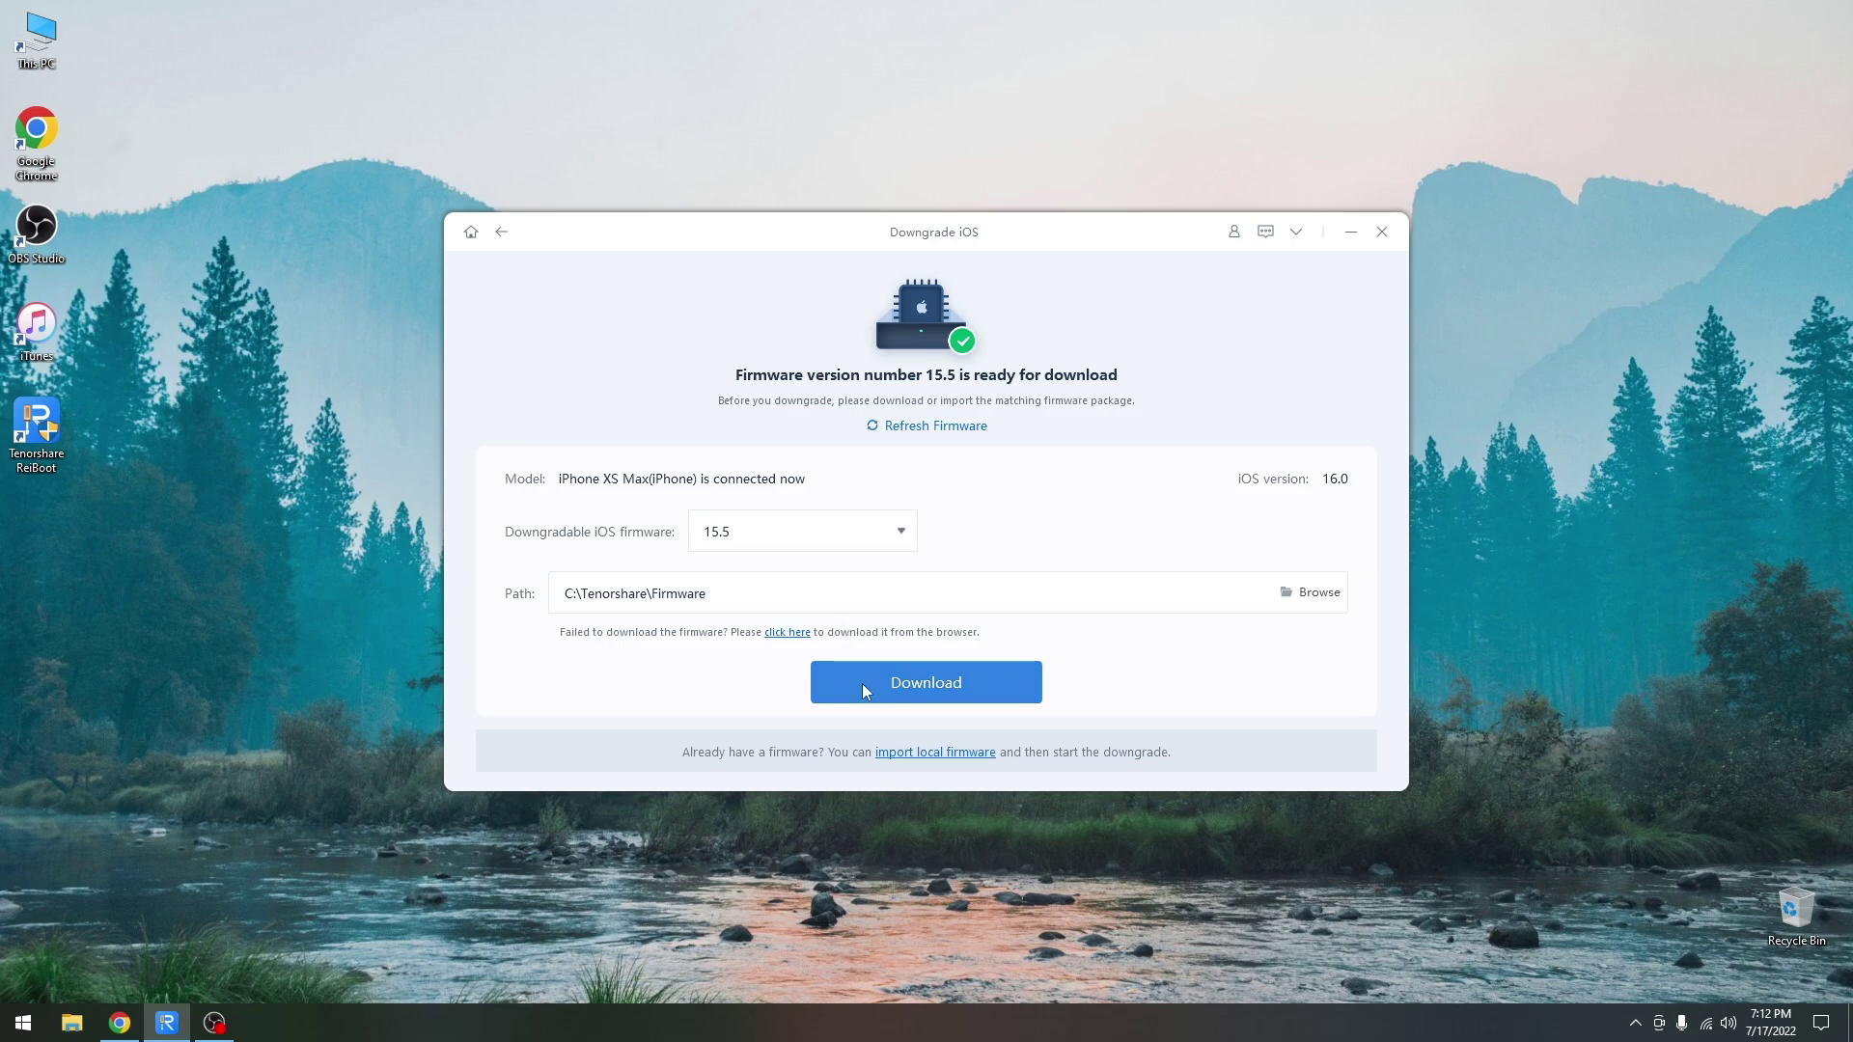
# Download the iOS 15.5 firmware and start the Deep Downgrade, accepting the data erasure
pyautogui.click(907, 680)
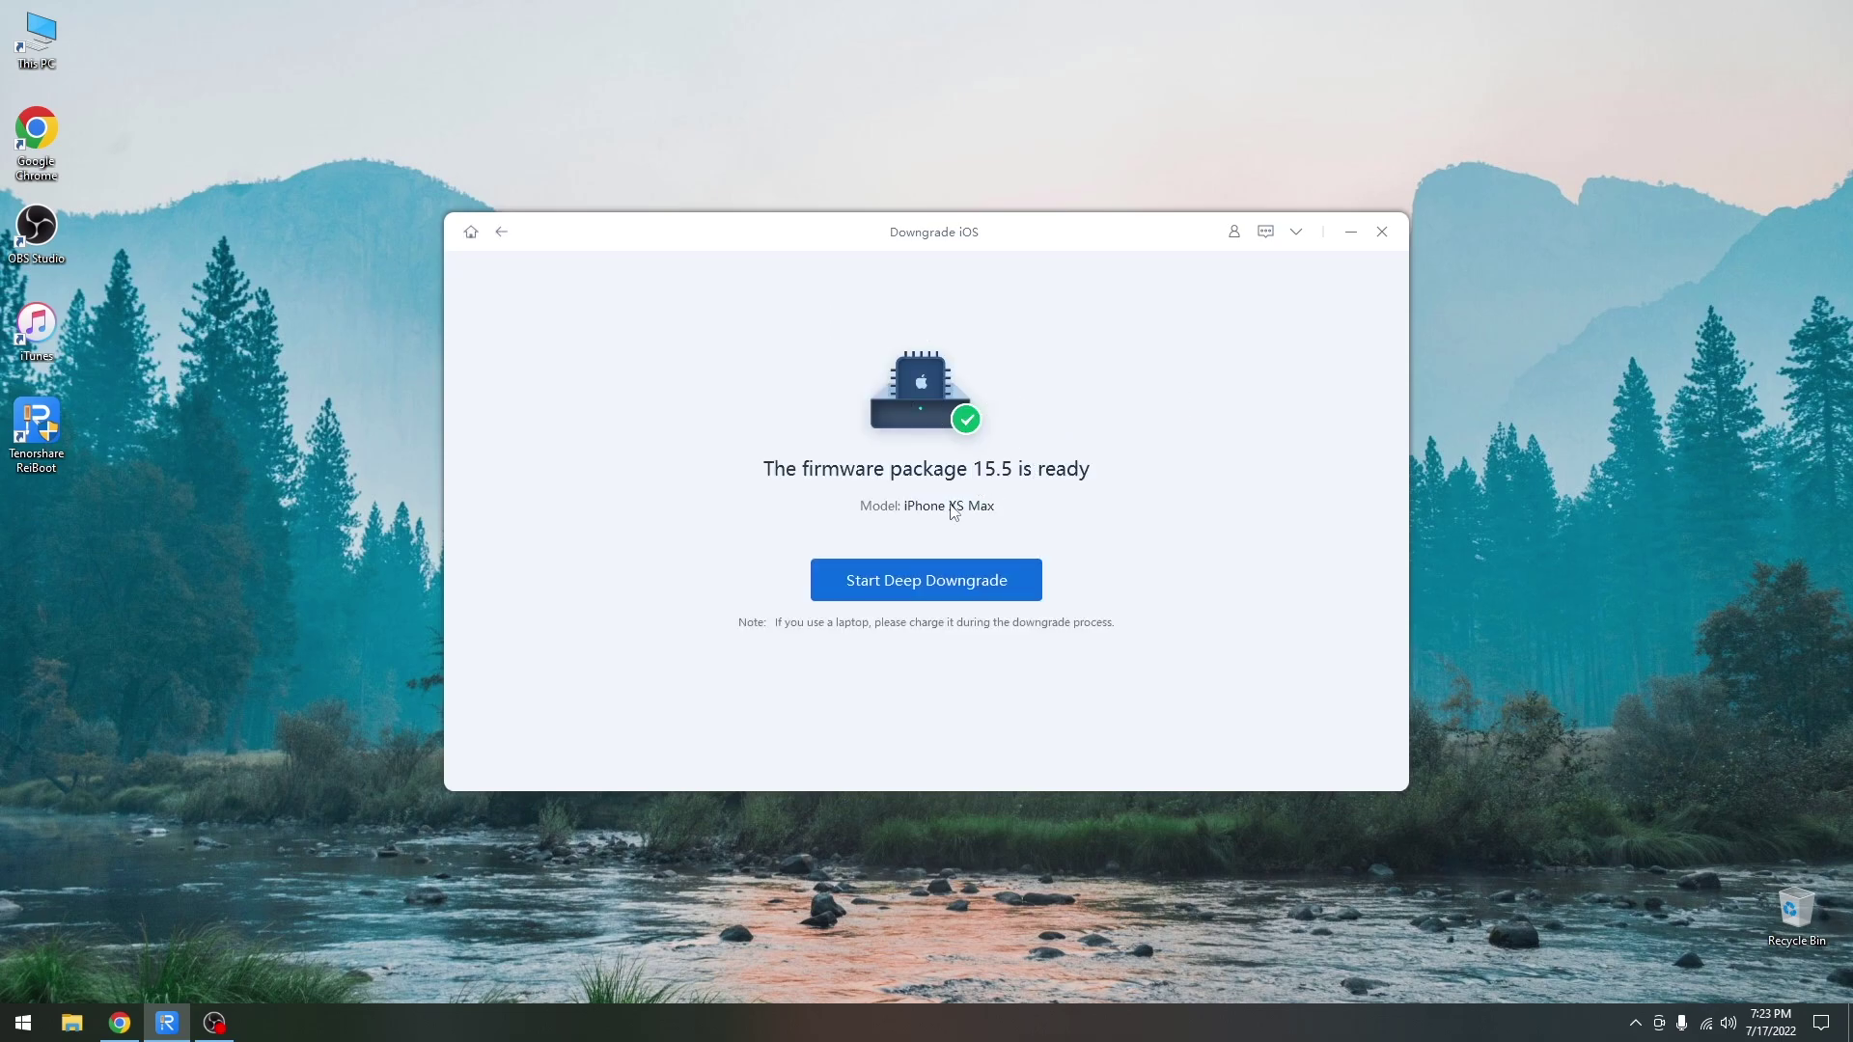
pyautogui.click(900, 594)
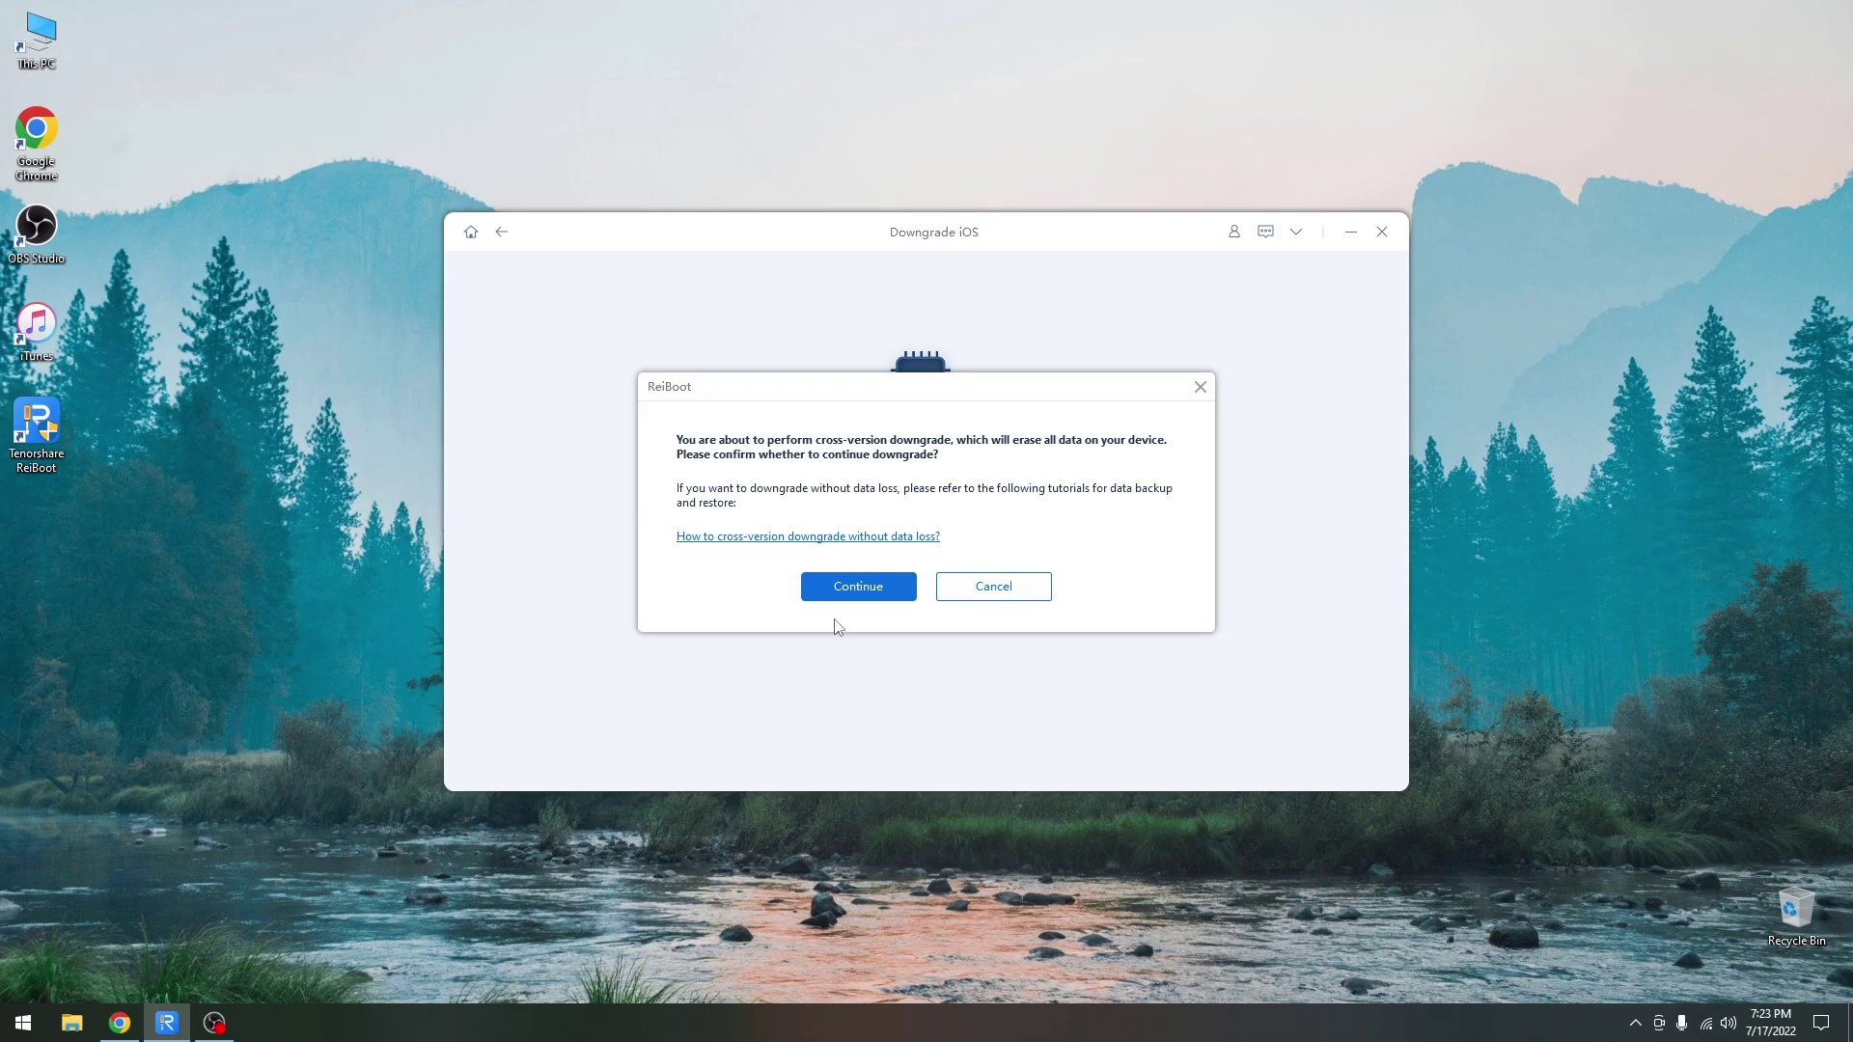
pyautogui.click(848, 598)
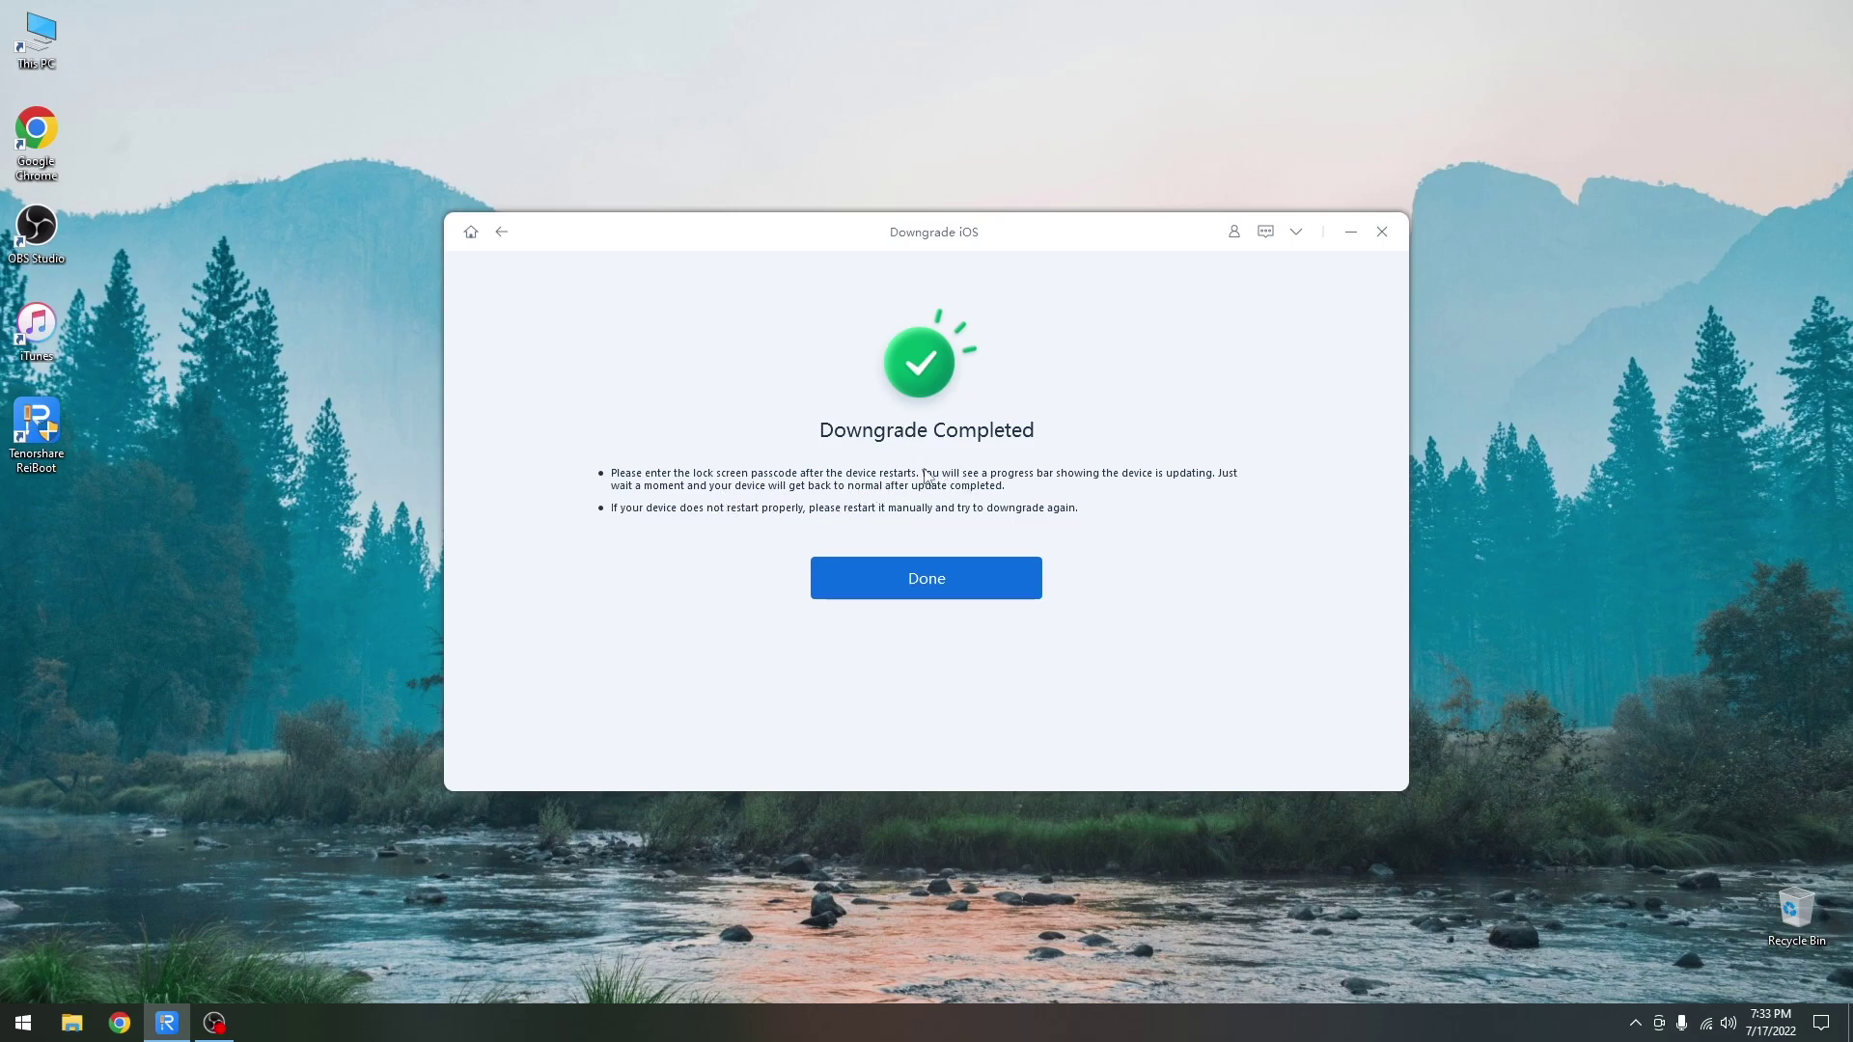
# Once ReiBoot reports Downgrade Completed, choose Done to return to the home screen
pyautogui.click(928, 591)
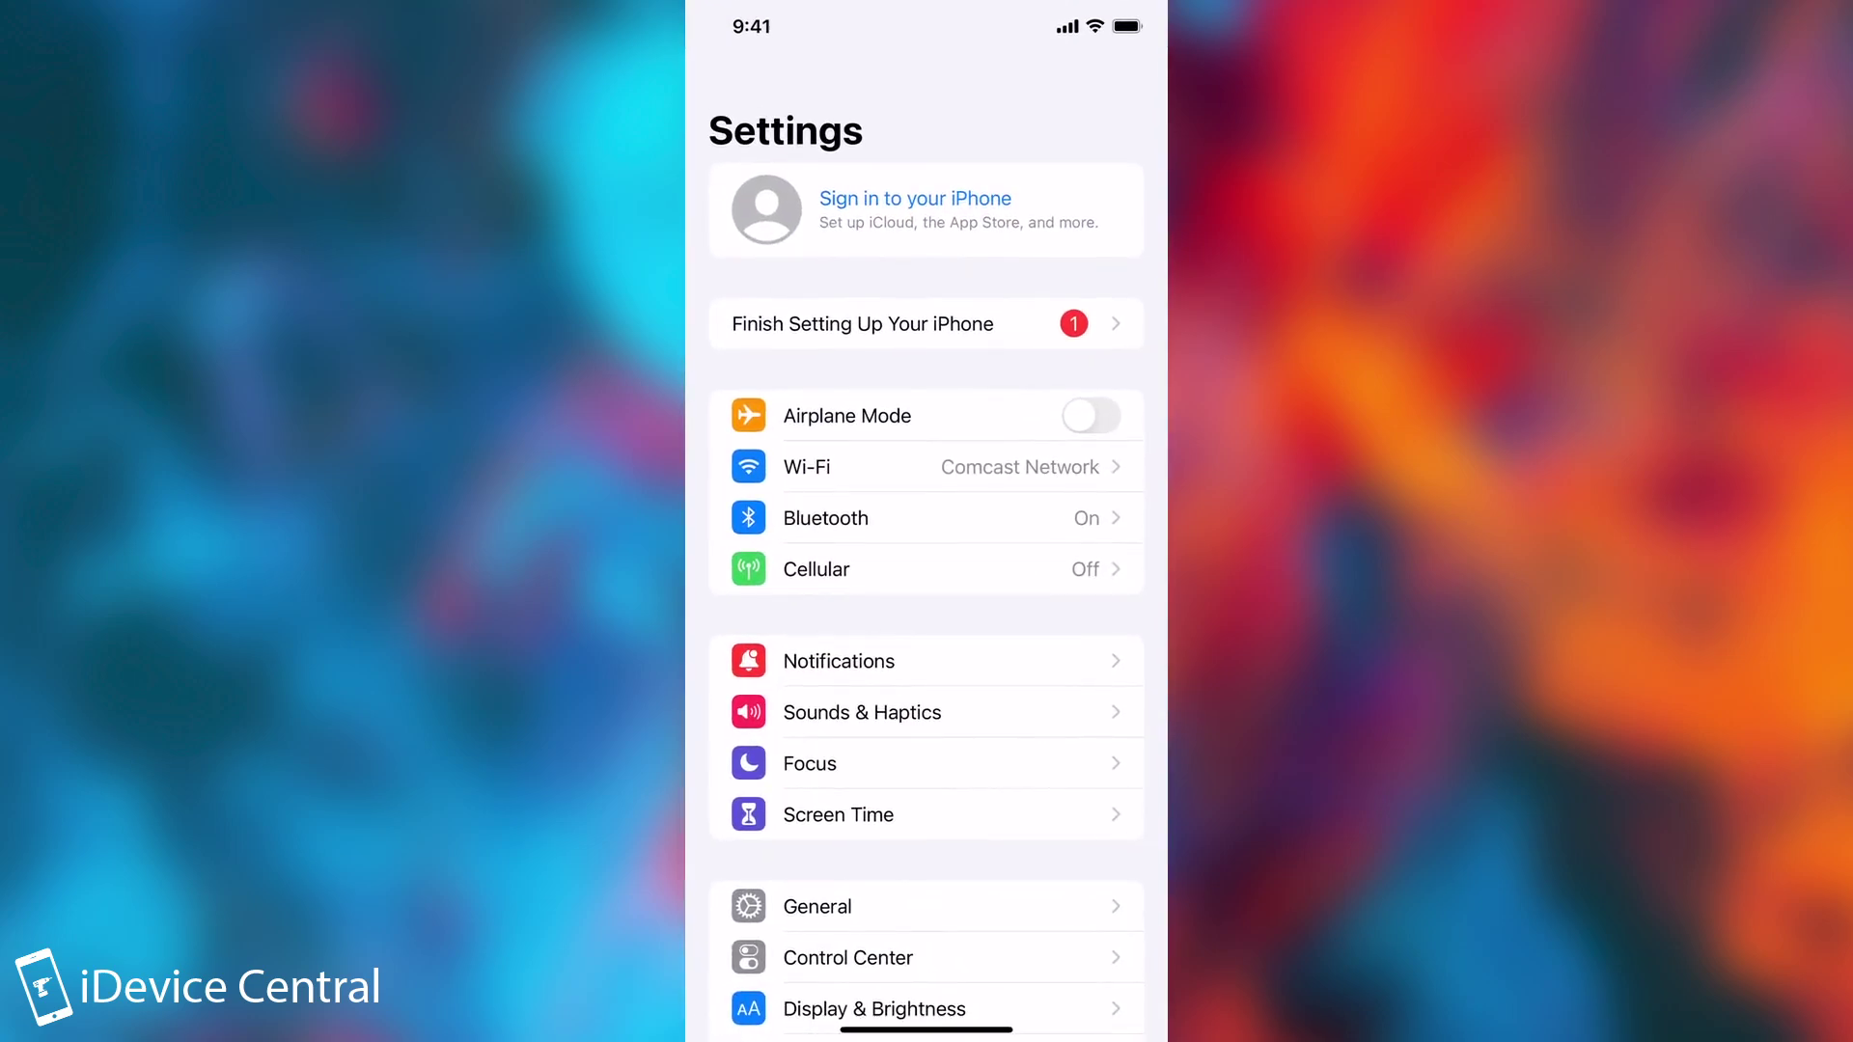
# Check under General > Software Update that the iPhone runs iOS 15.5, then exit Settings
pyautogui.scroll(-3, 926, 521)
pyautogui.click(818, 653)
pyautogui.click(810, 215)
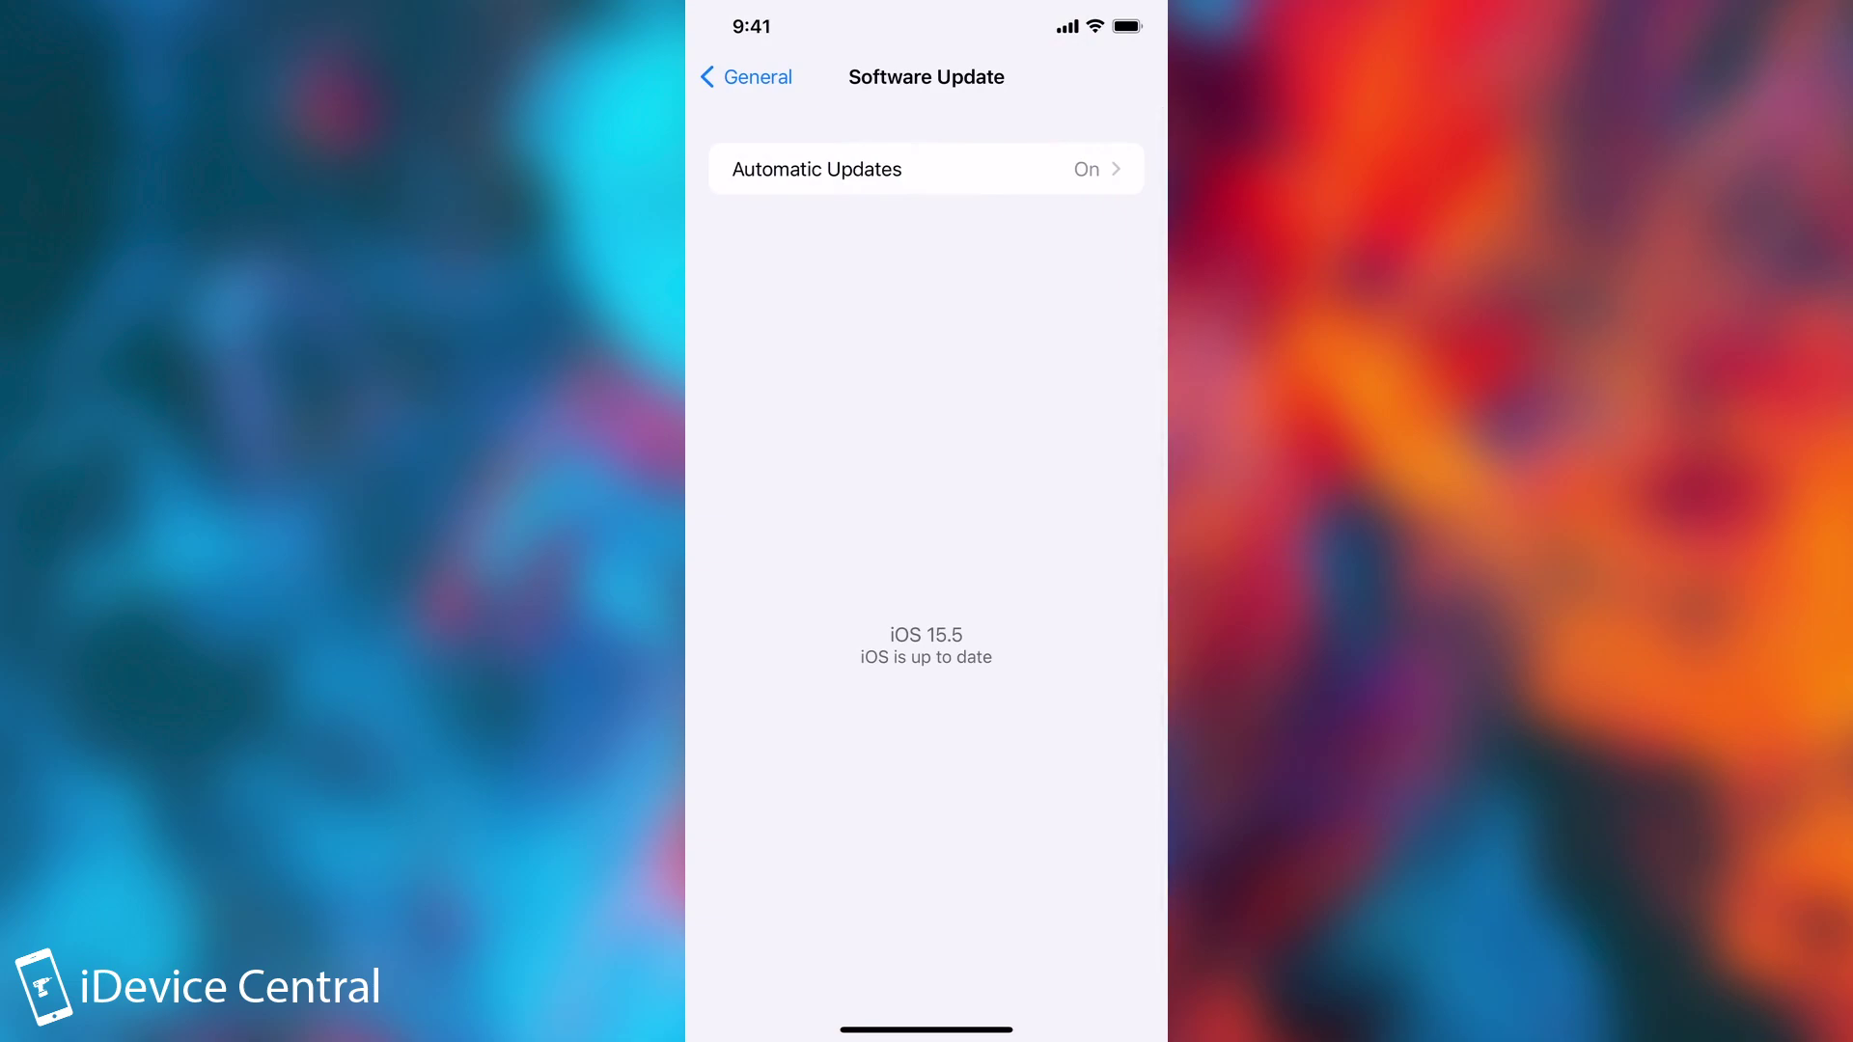
pyautogui.moveTo(927, 1029); pyautogui.dragTo(927, 676)
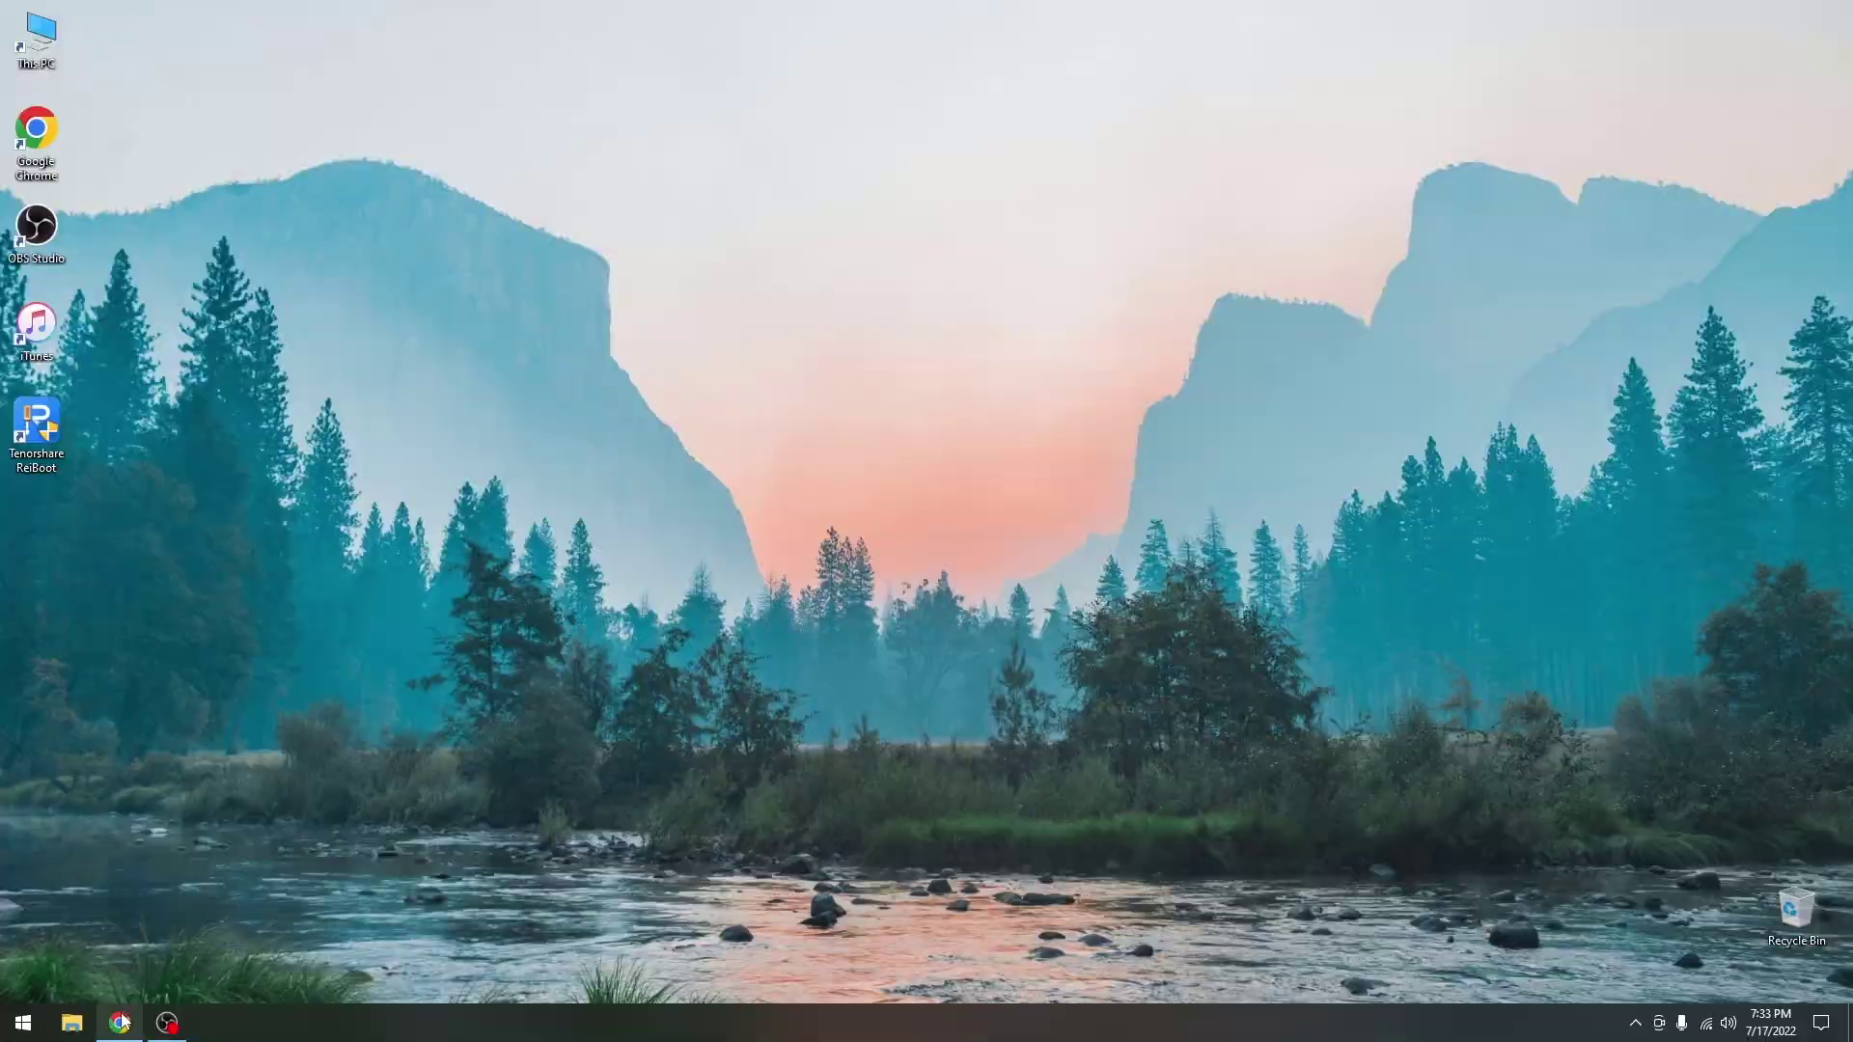
# Restore the Chrome window showing the Tenorshare ReiBoot product page
pyautogui.click(120, 1022)
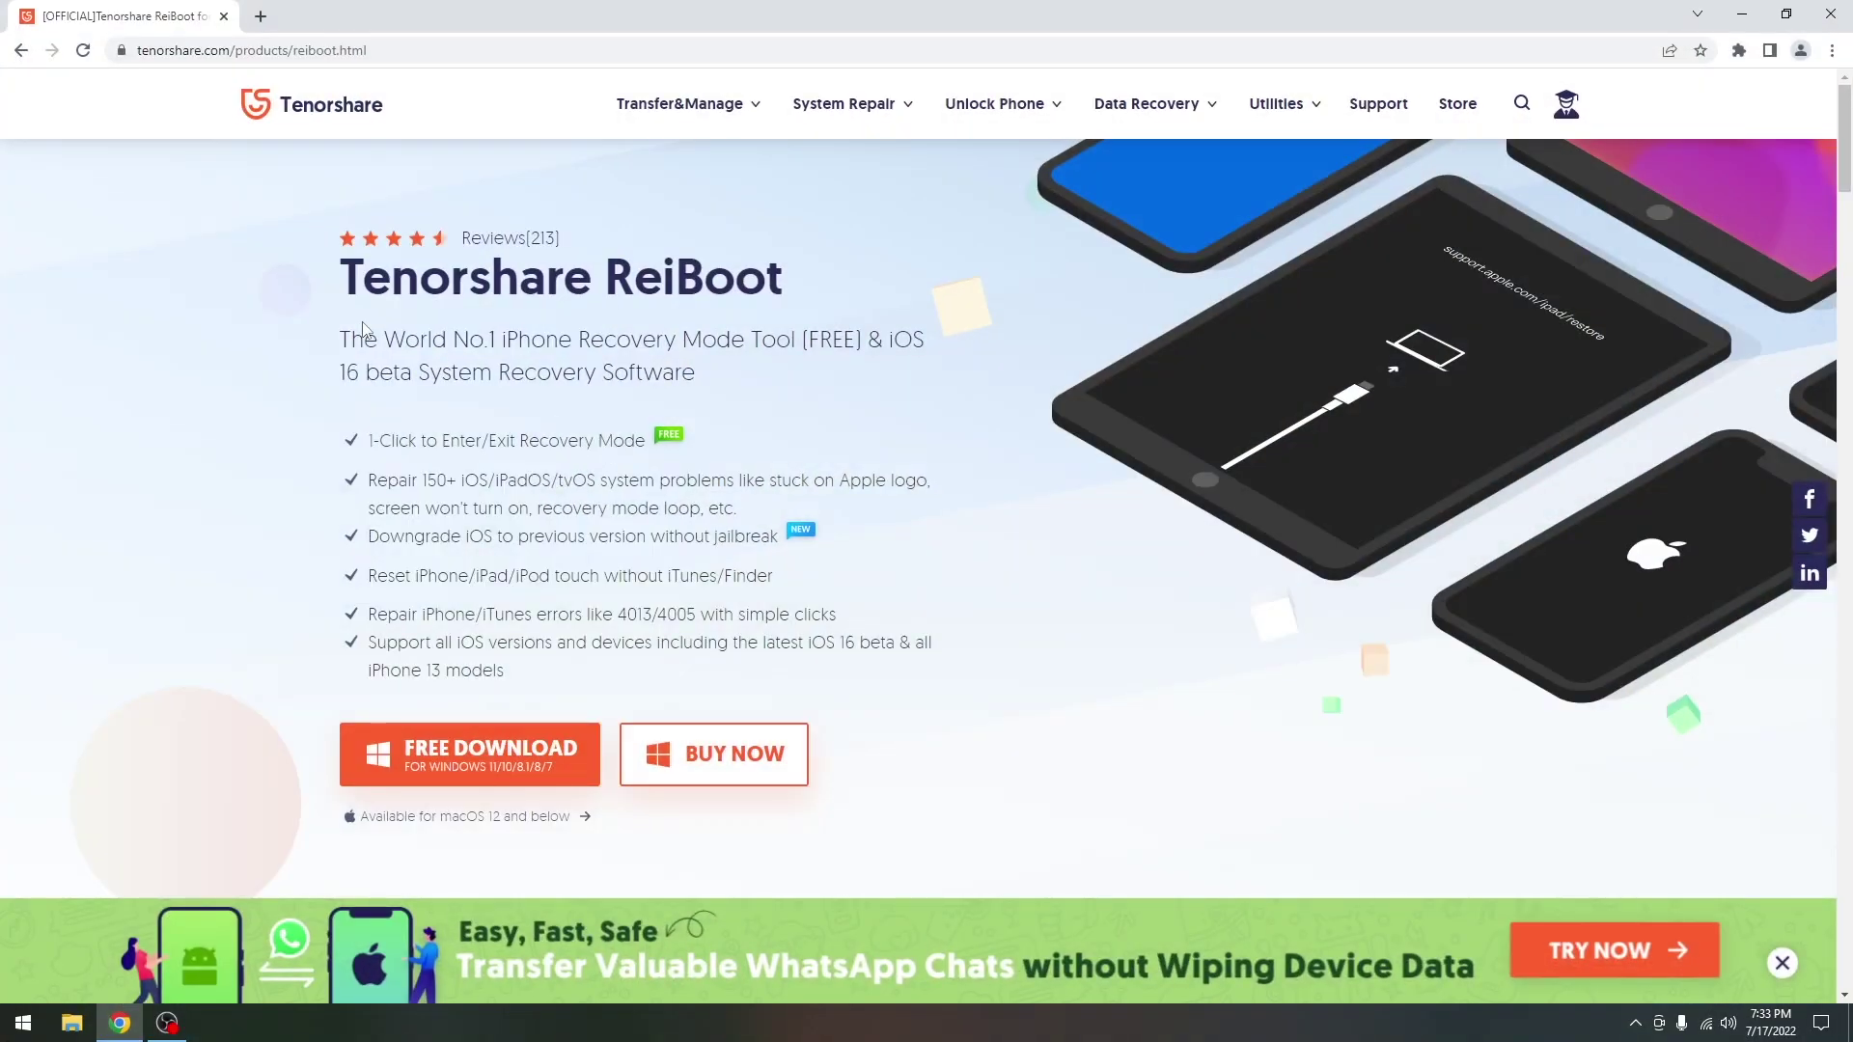